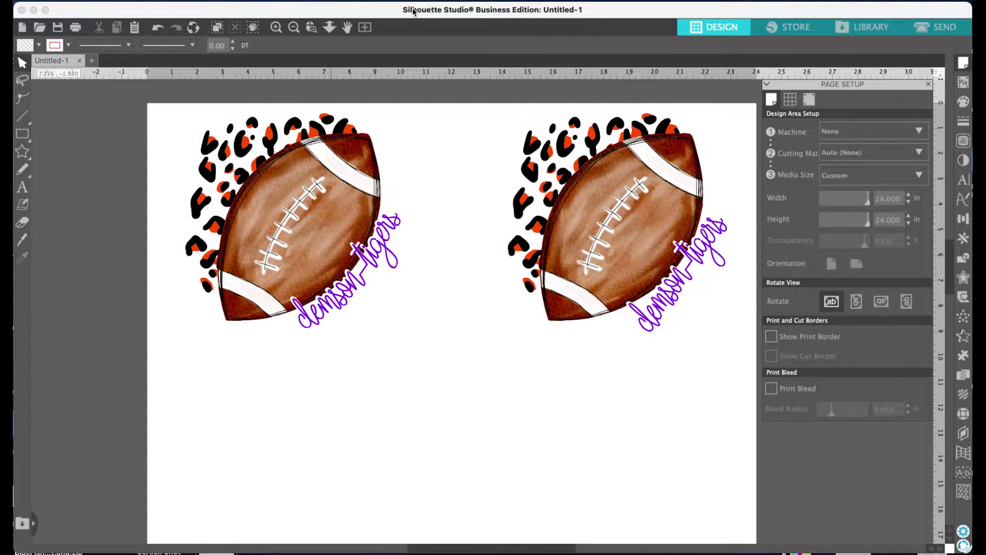
# Switch the program to Designer Edition view, then back to Business Edition.
pyautogui.click(272, 0)
pyautogui.moveTo(303, 124)
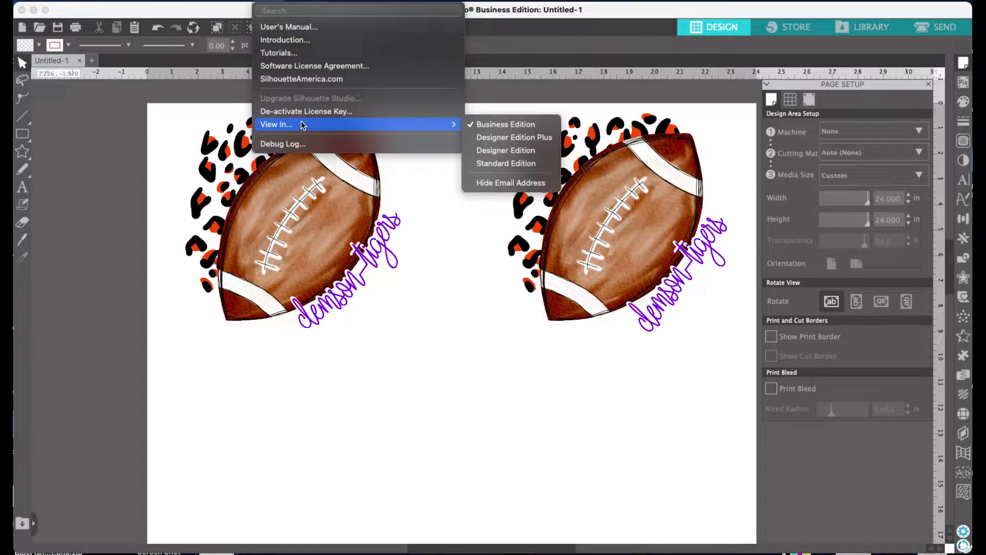
pyautogui.click(522, 151)
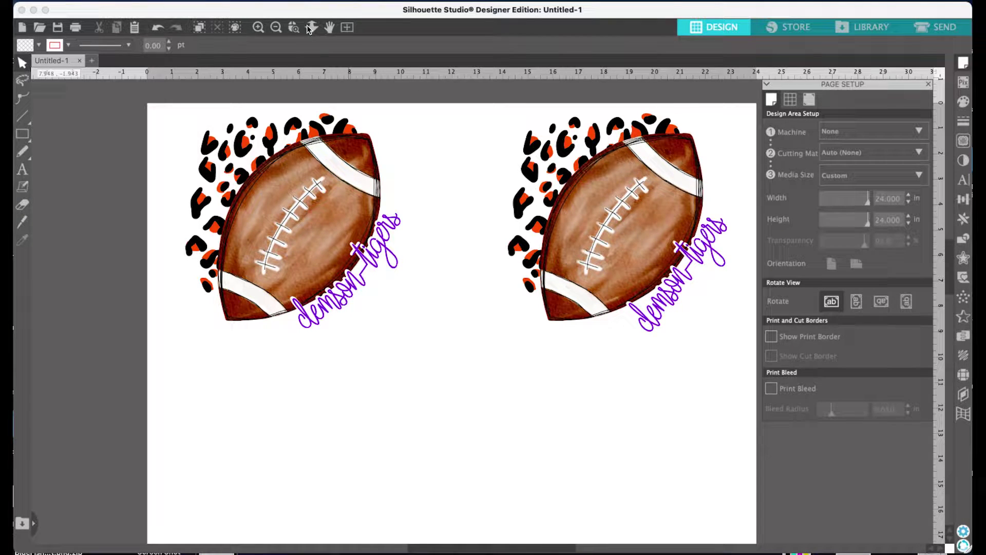
pyautogui.click(271, 2)
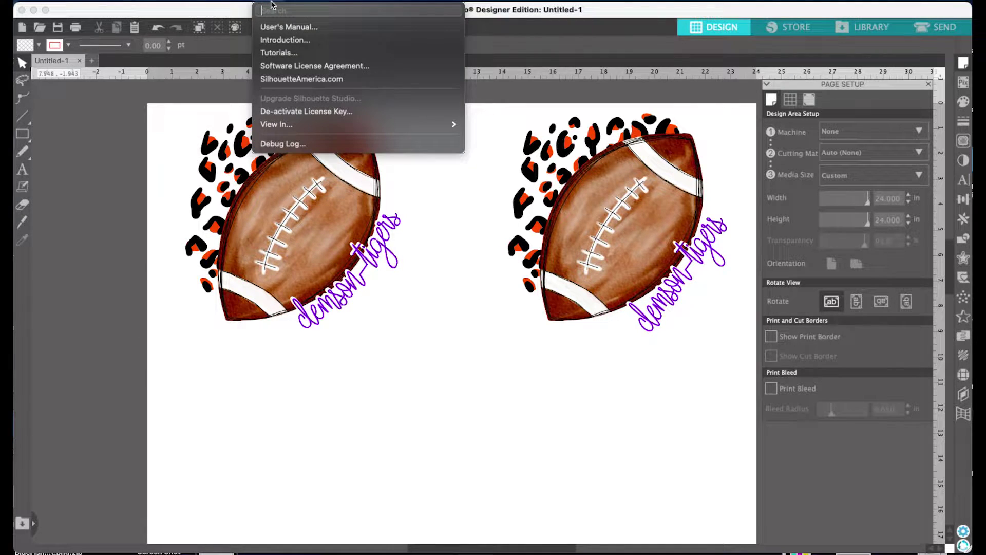
pyautogui.moveTo(385, 125)
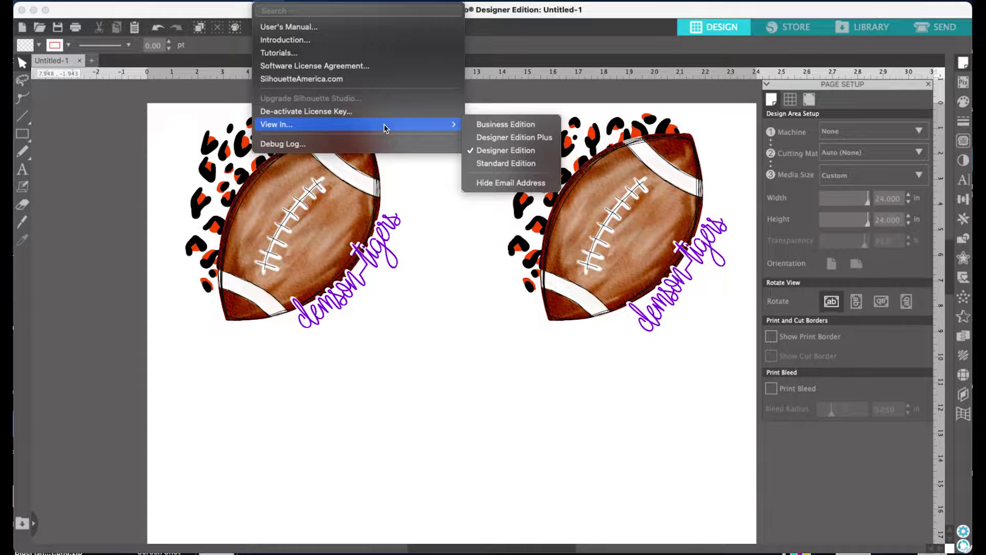
pyautogui.click(497, 125)
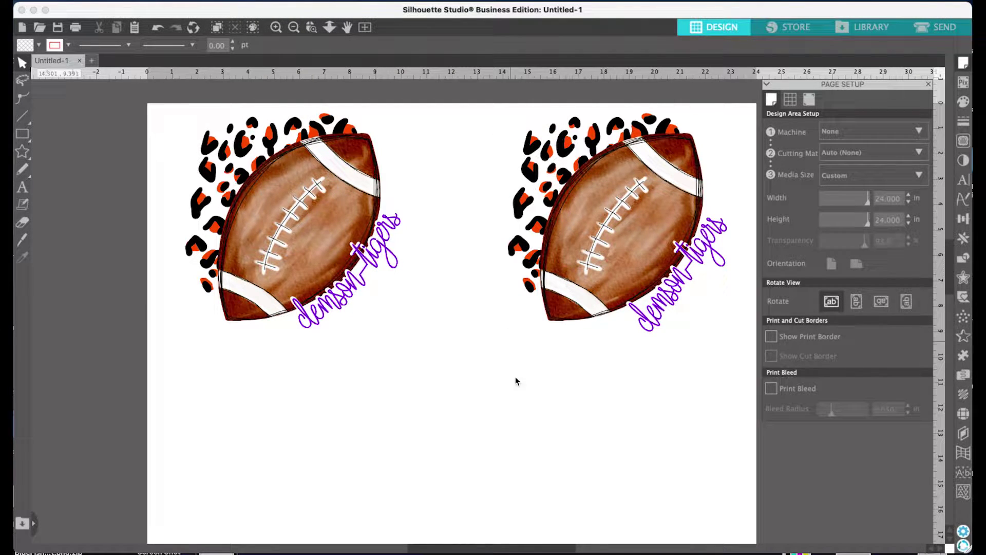
# Add the black-leopard football image to the page.
pyautogui.scroll(-2, 497, 422)
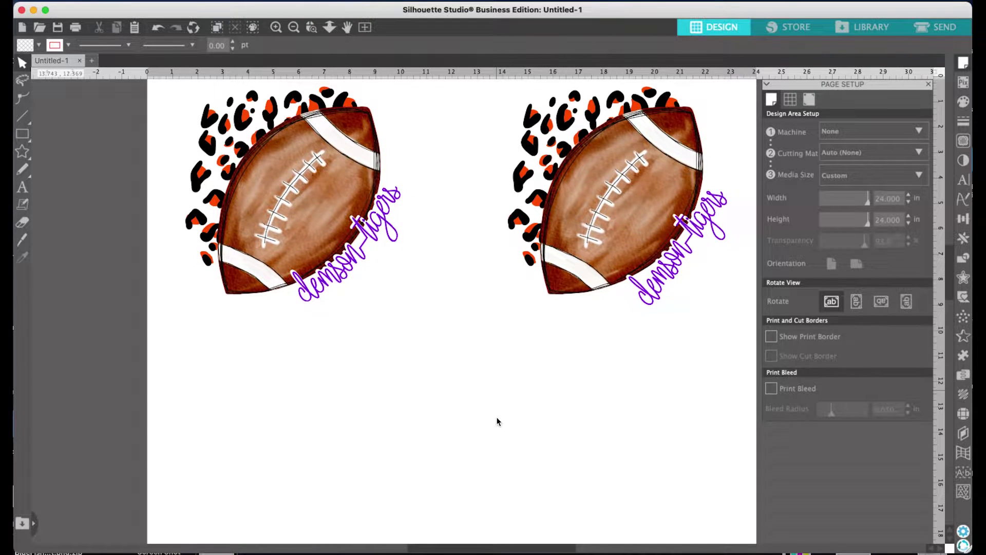
pyautogui.moveTo(226, 549); pyautogui.dragTo(380, 411)
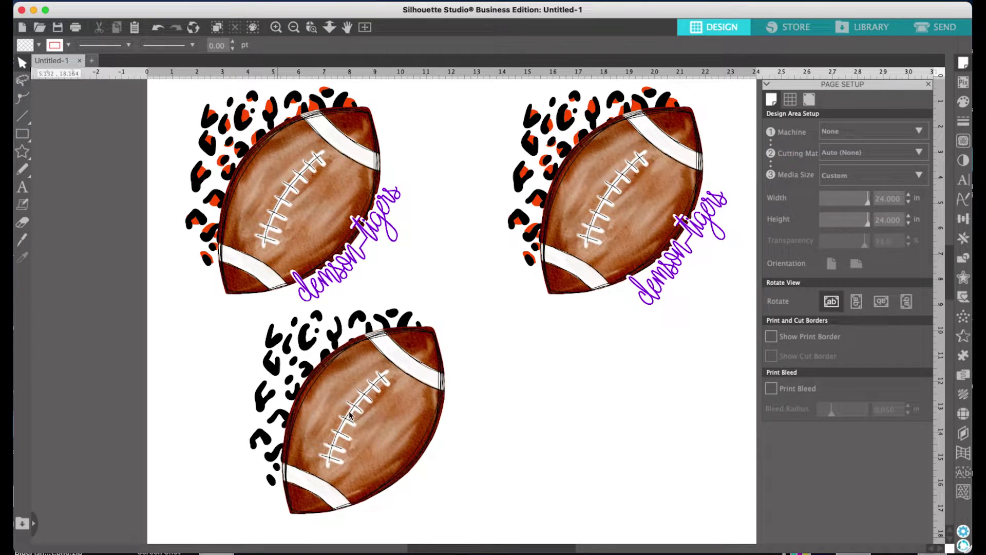
pyautogui.scroll(-5, 381, 411)
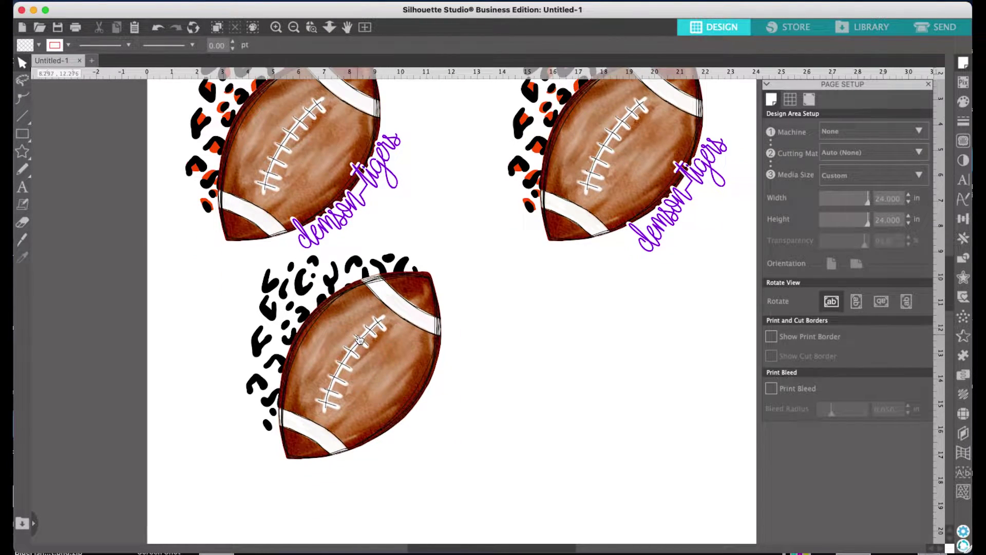
# Add the text 'clemson tigers' beside the new football.
pyautogui.click(23, 188)
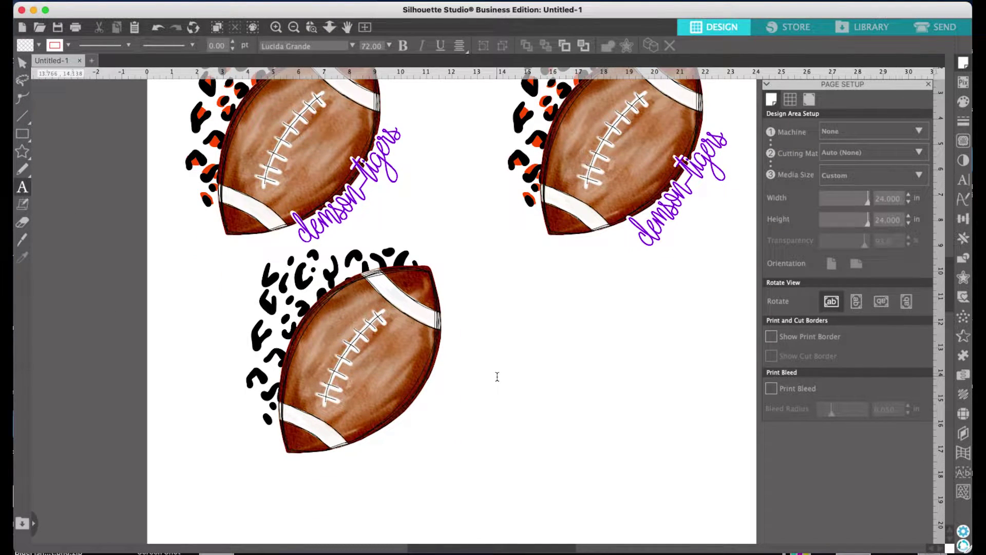
pyautogui.click(497, 377)
pyautogui.write('cl')
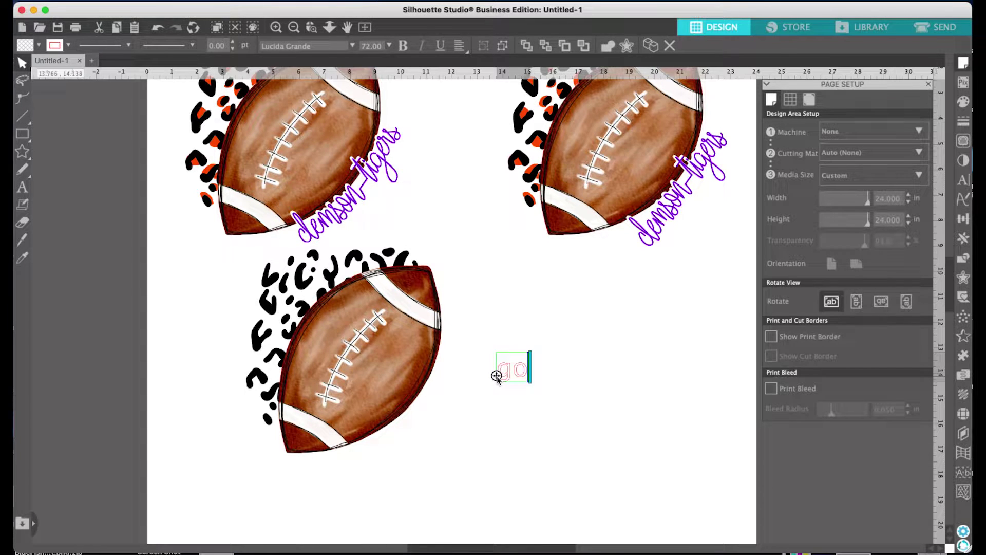
pyautogui.press('BackSpace')
pyautogui.press('BackSpace')
pyautogui.write('cl')
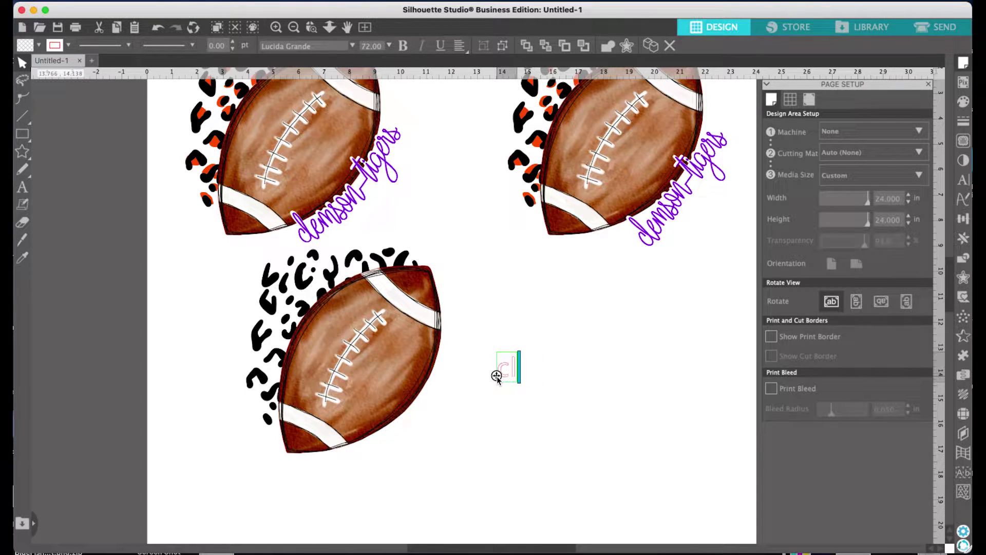
pyautogui.write('emson tigers')
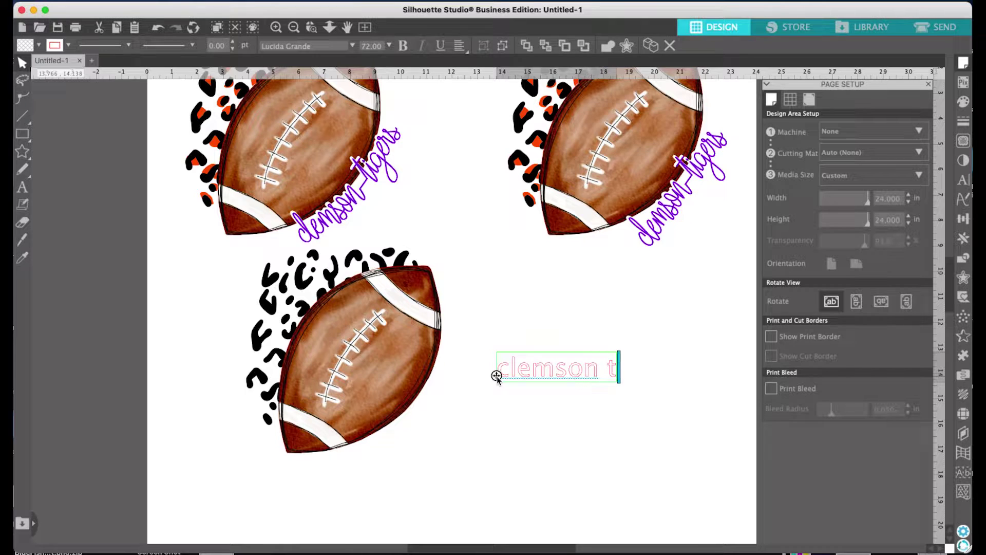
pyautogui.click(524, 468)
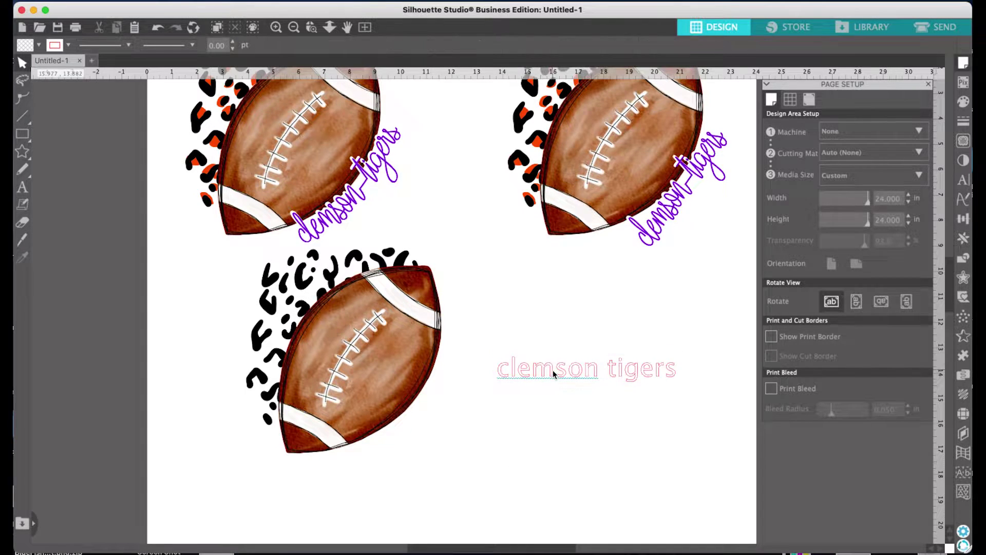
pyautogui.moveTo(546, 375); pyautogui.dragTo(534, 378)
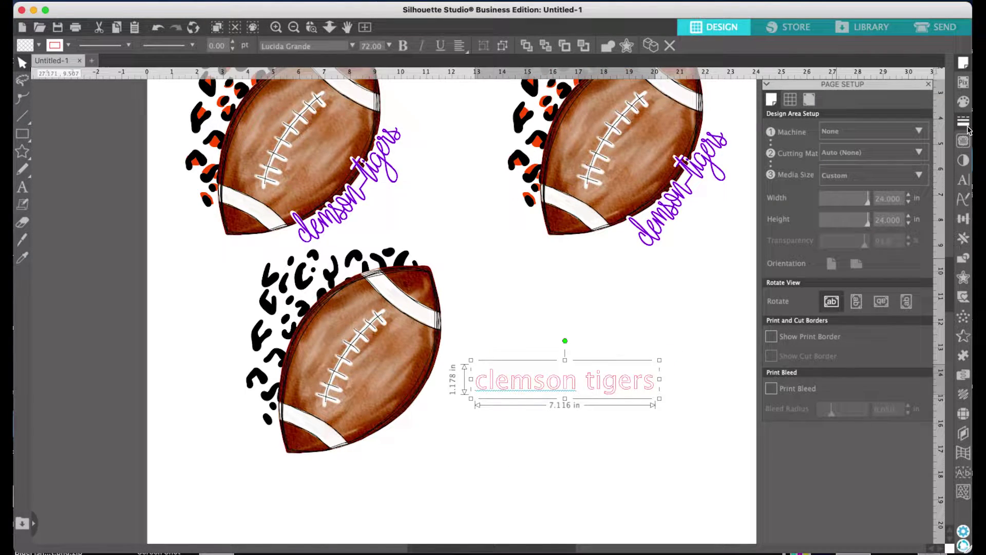
# Apply Swirl Font to the clemson tigers text.
pyautogui.click(964, 179)
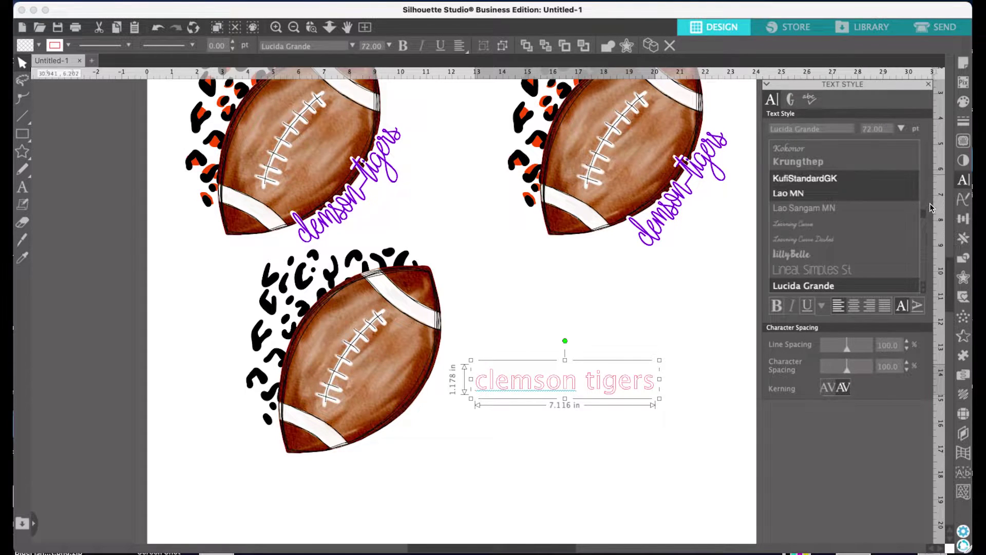
pyautogui.scroll(3, 922, 150)
pyautogui.scroll(5, 922, 150)
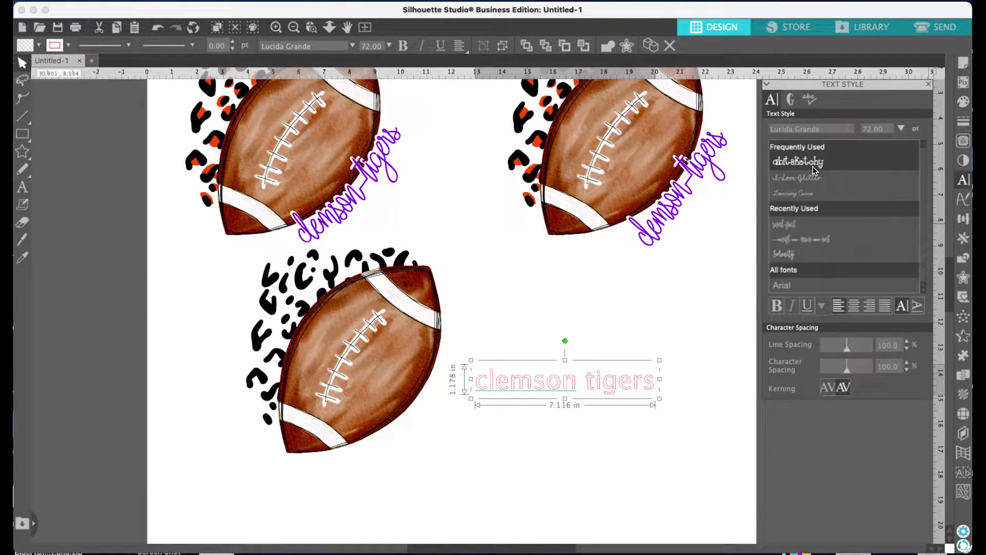
pyautogui.click(810, 229)
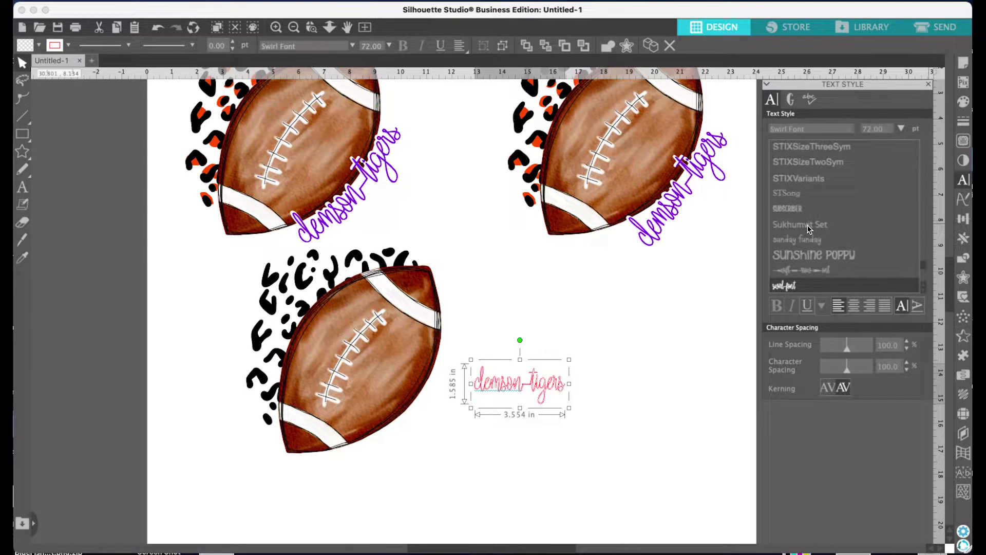
# Give the text a purple fill and a purple outline.
pyautogui.click(964, 103)
pyautogui.click(784, 128)
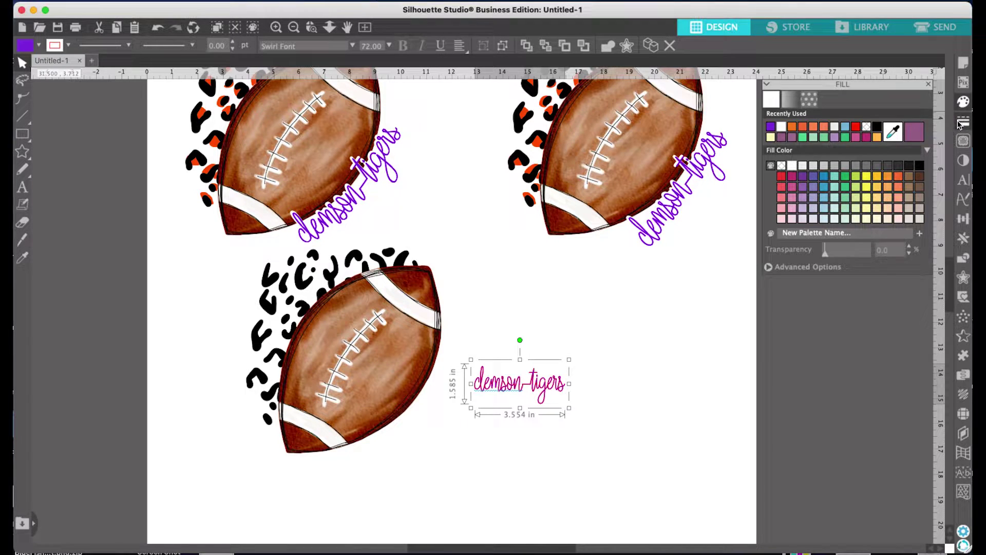
pyautogui.click(963, 121)
pyautogui.click(791, 100)
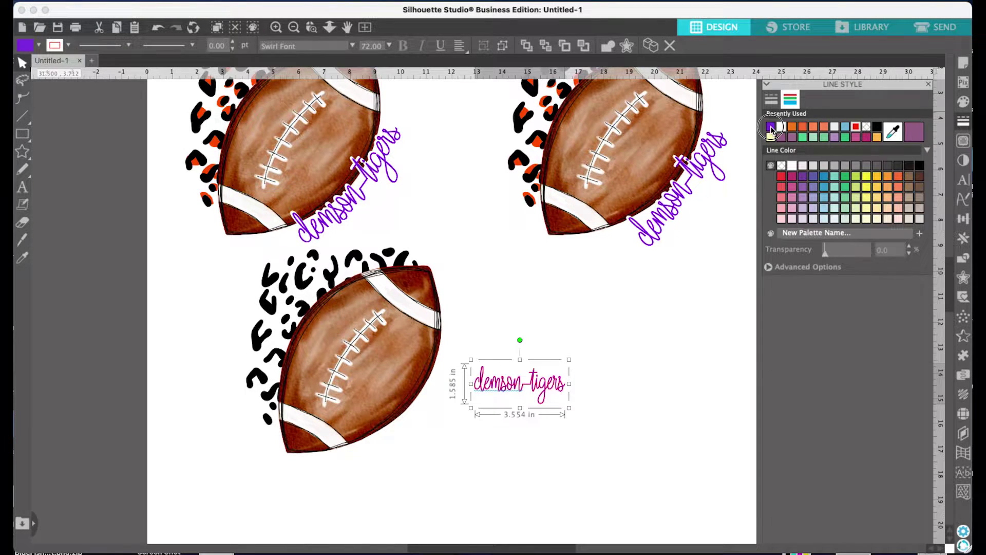
pyautogui.click(771, 127)
pyautogui.click(339, 552)
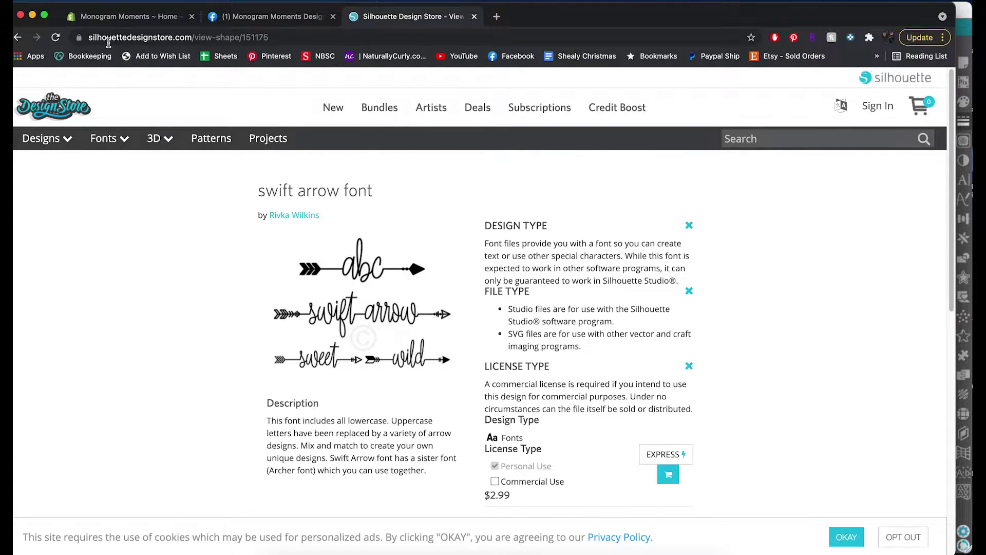
pyautogui.click(33, 16)
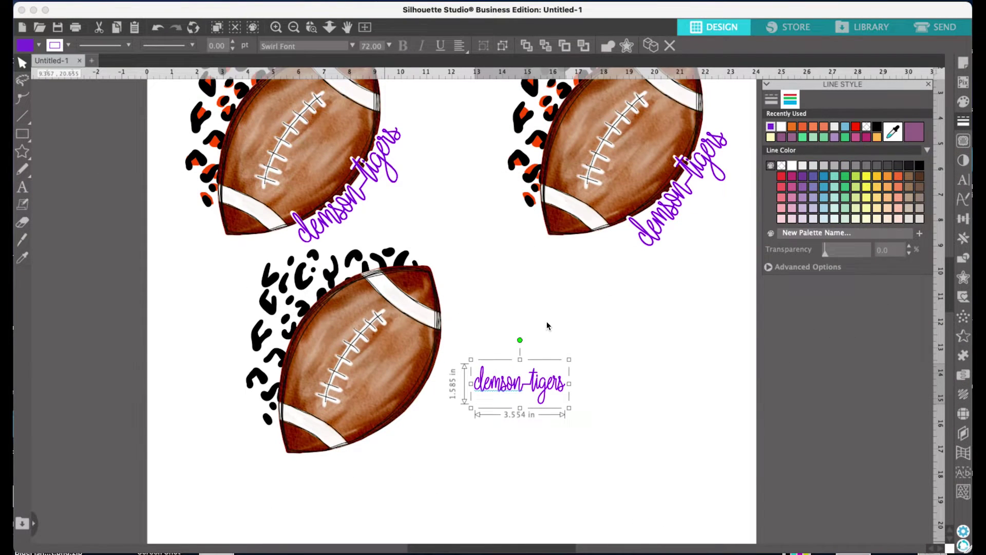
# Enlarge the purple clemson tigers script and move it to the right side of the page.
pyautogui.moveTo(569, 361); pyautogui.dragTo(612, 327)
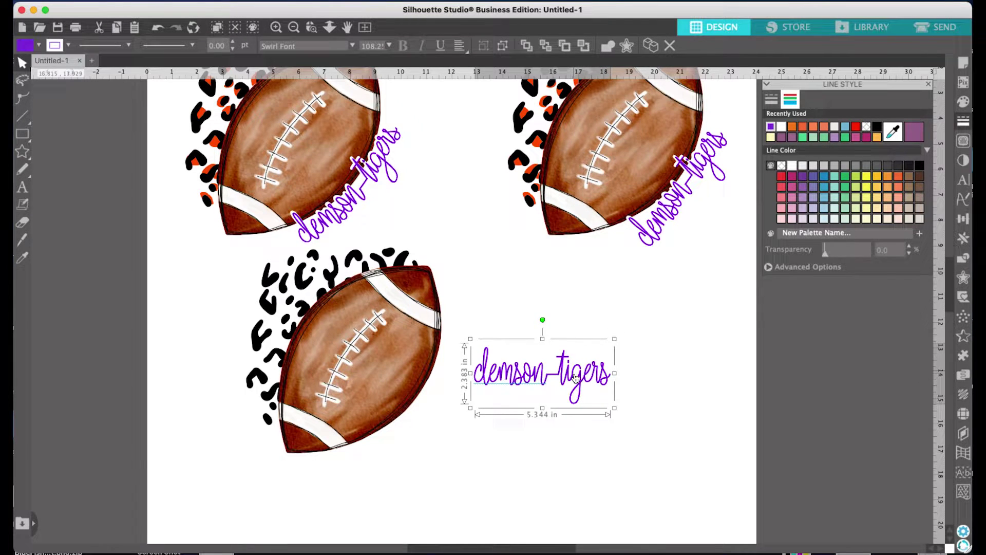
pyautogui.click(645, 436)
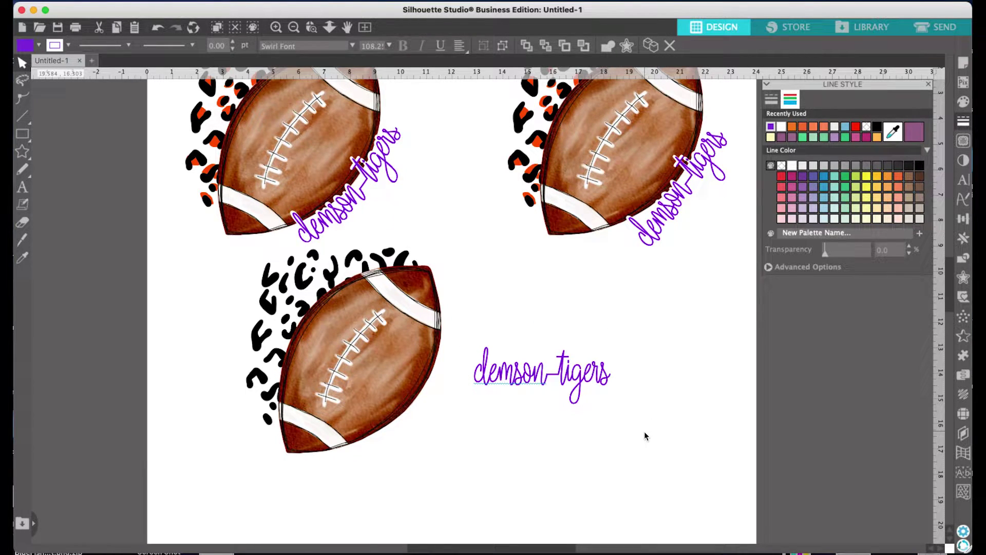
pyautogui.moveTo(581, 384); pyautogui.dragTo(815, 391)
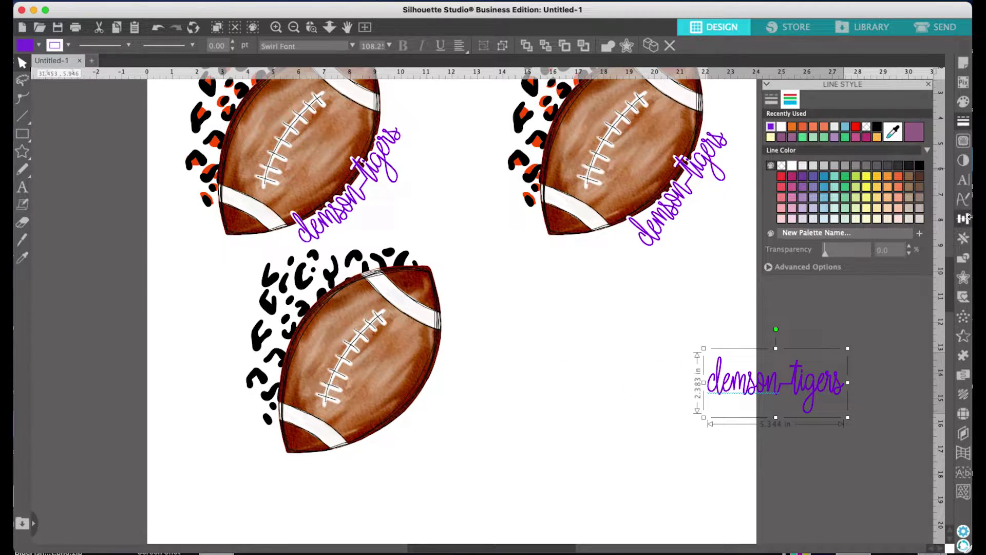
# Create an offset copy of the lettering and move it just below the original.
pyautogui.click(963, 278)
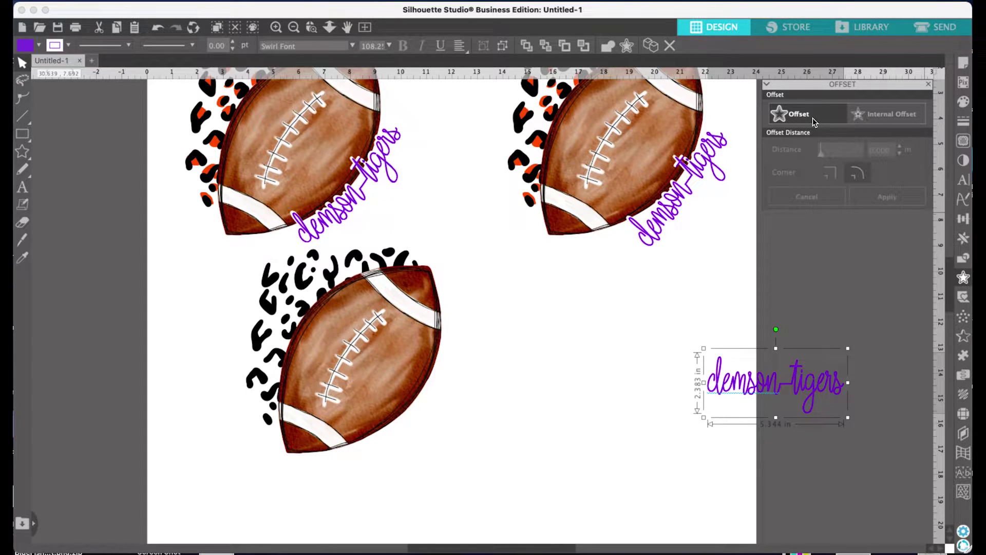
pyautogui.doubleClick(894, 152)
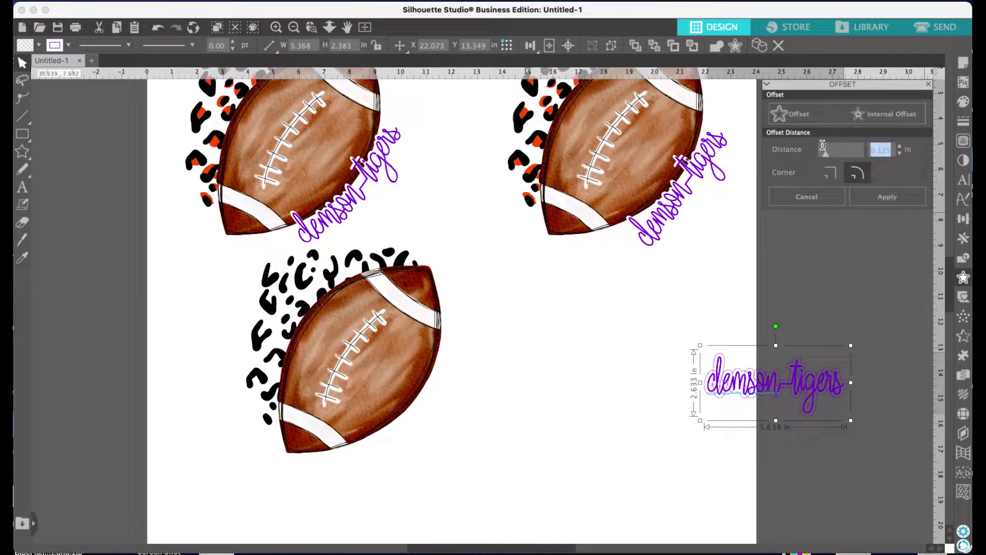
pyautogui.write('.0')
pyautogui.click(879, 196)
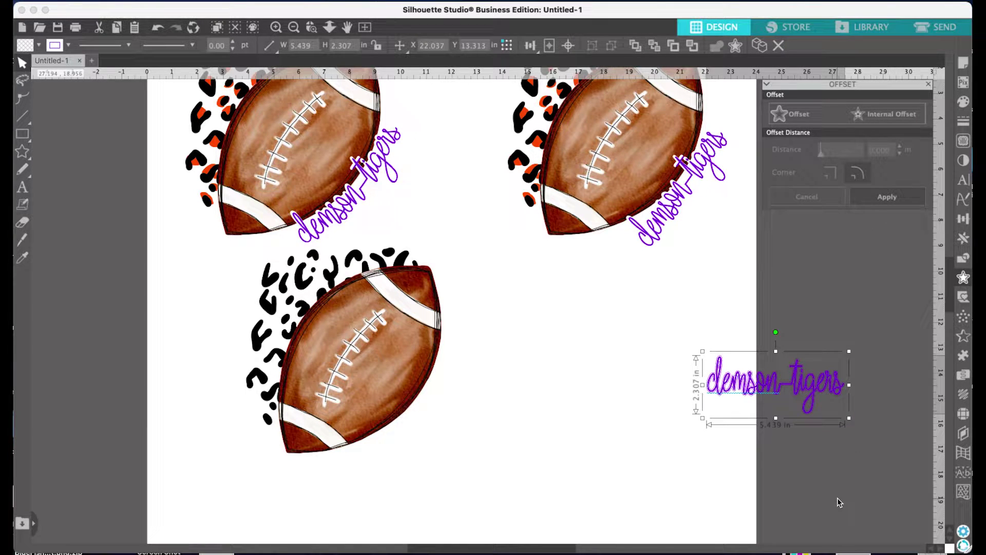
pyautogui.click(810, 417)
pyautogui.moveTo(810, 399); pyautogui.dragTo(816, 448)
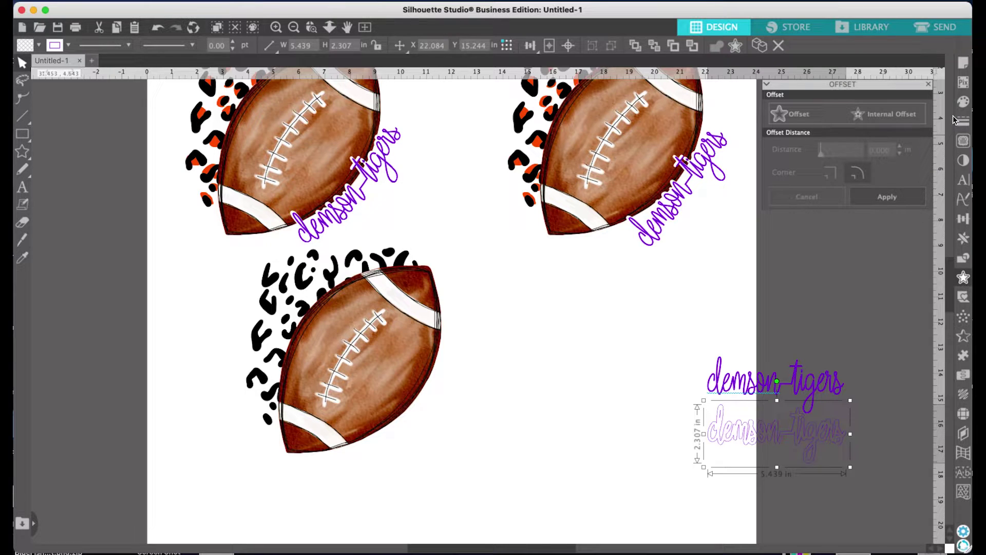
# Fill the offset copy white and remove its purple outline.
pyautogui.click(963, 101)
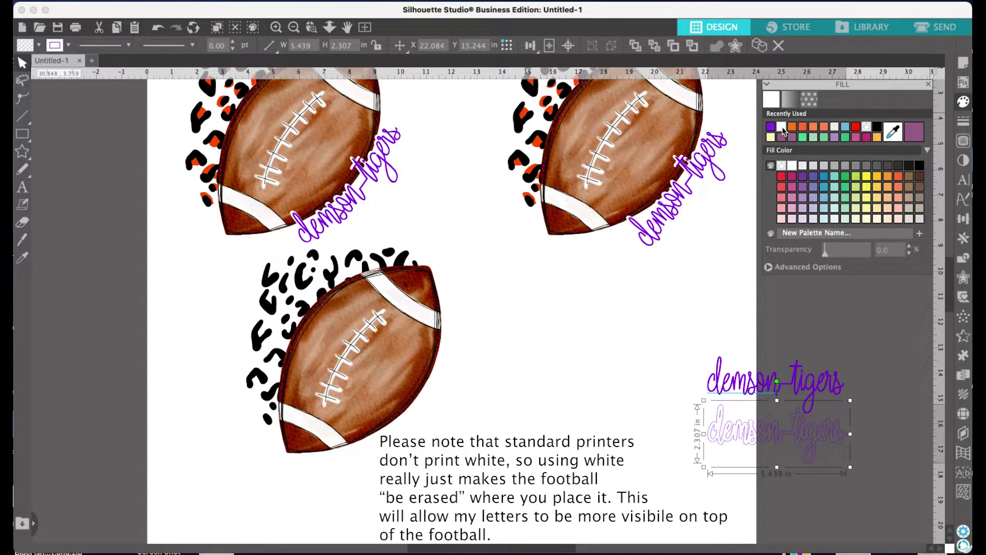
pyautogui.click(781, 127)
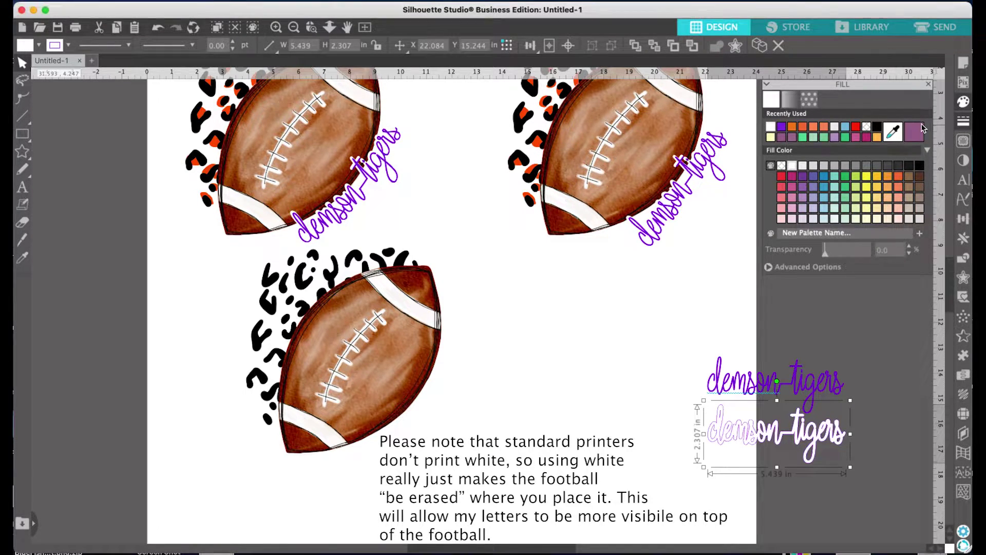
pyautogui.click(963, 121)
pyautogui.click(790, 101)
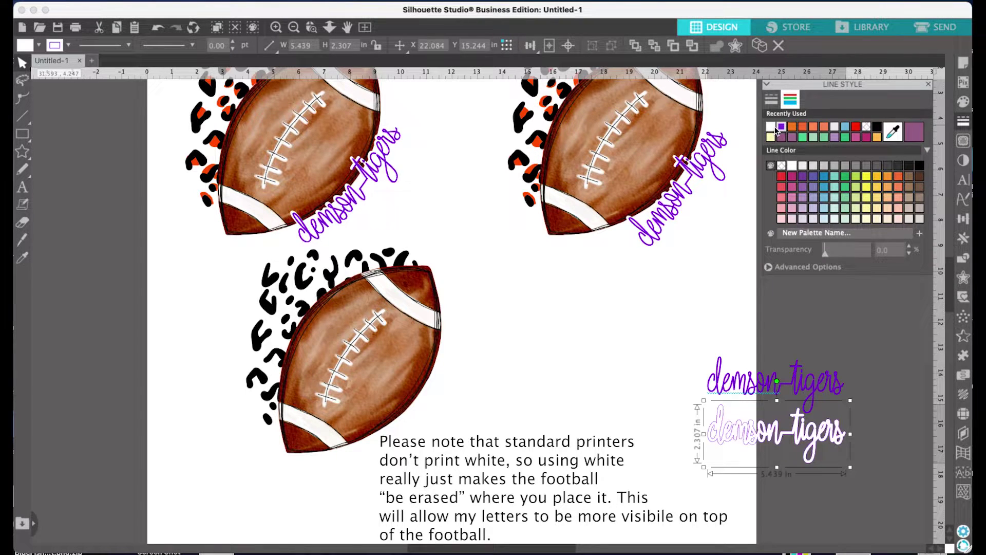
pyautogui.click(775, 128)
# Stack the purple lettering over the white copy, reposition the pair, and select it.
pyautogui.moveTo(805, 405); pyautogui.dragTo(809, 454)
pyautogui.click(897, 406)
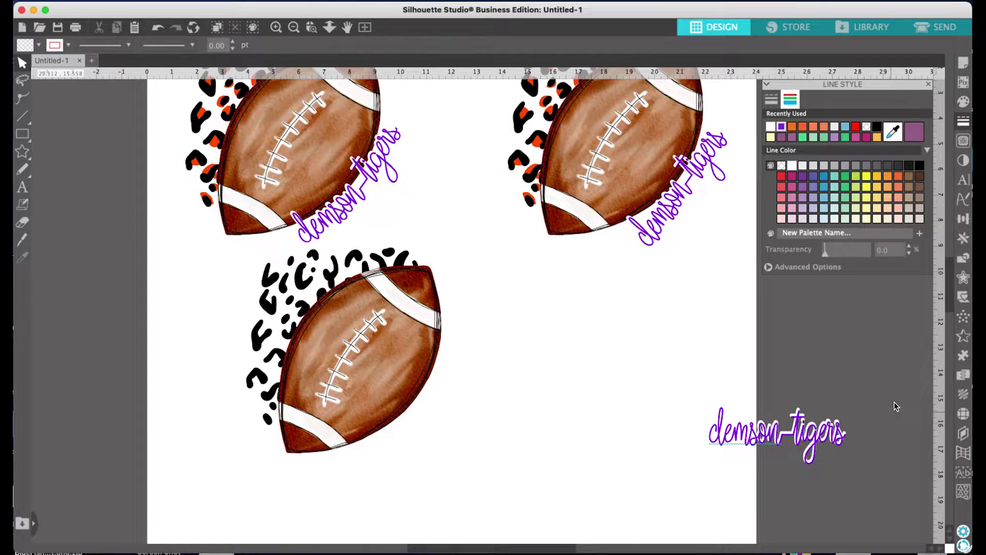
pyautogui.moveTo(894, 398); pyautogui.dragTo(698, 475)
pyautogui.moveTo(765, 434); pyautogui.dragTo(821, 408)
pyautogui.click(891, 448)
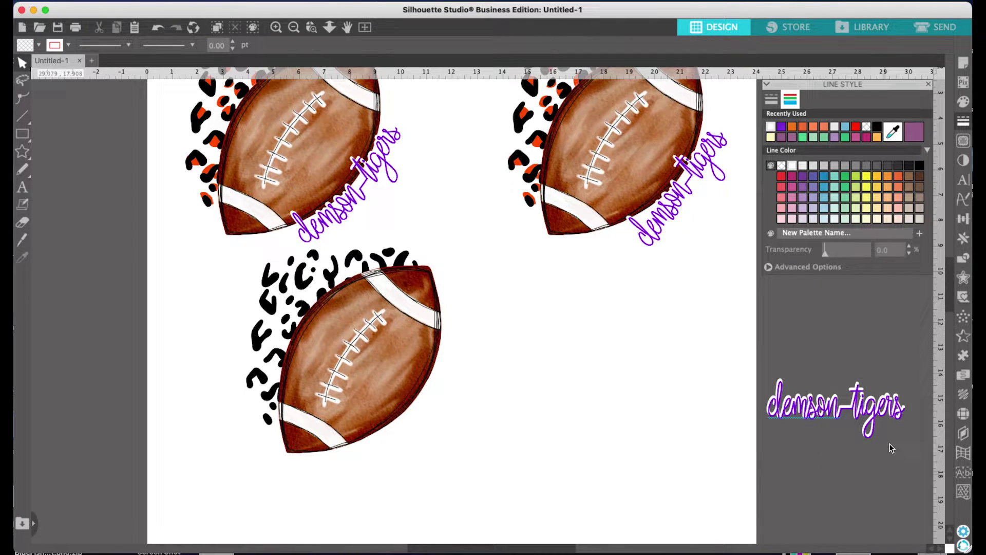
pyautogui.click(876, 417)
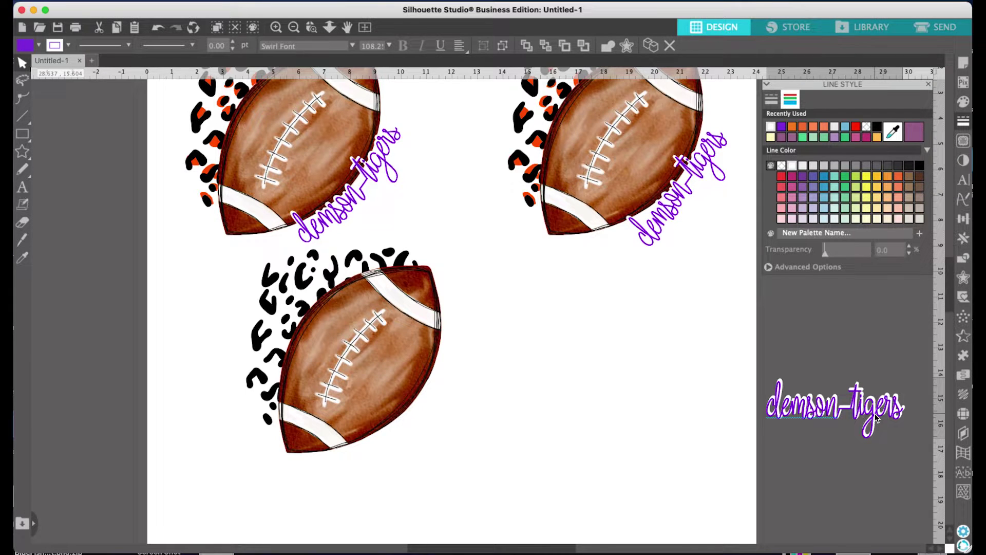
pyautogui.click(873, 322)
pyautogui.click(846, 411)
# Group the purple and white lettering and move it onto the lower football's edge.
pyautogui.rightClick(847, 411)
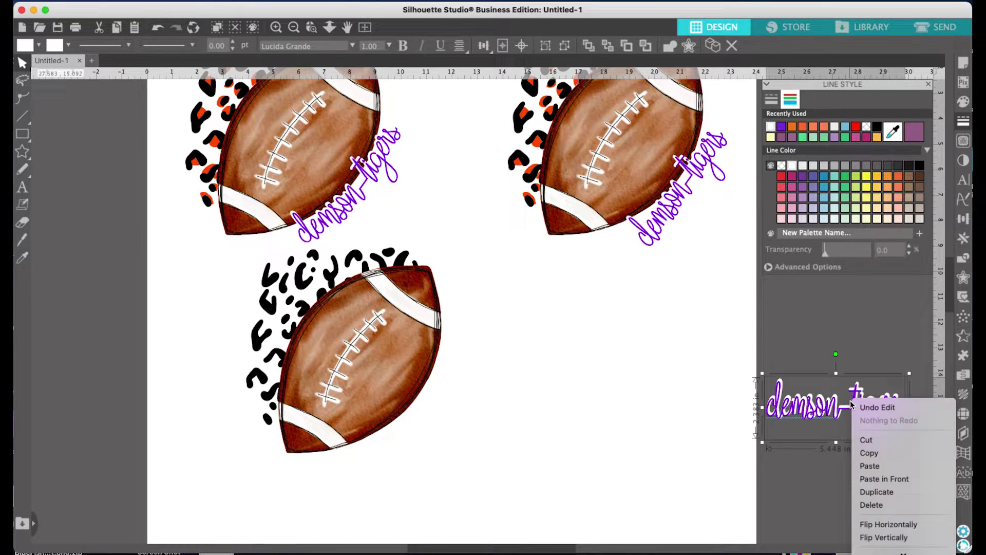
pyautogui.click(888, 451)
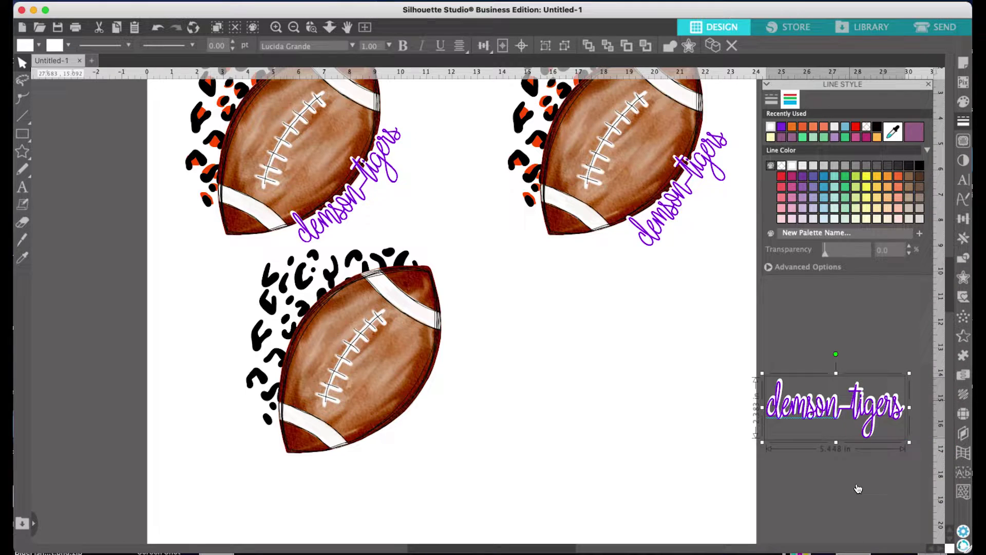
pyautogui.moveTo(844, 369); pyautogui.dragTo(428, 390)
pyautogui.scroll(-1, 479, 397)
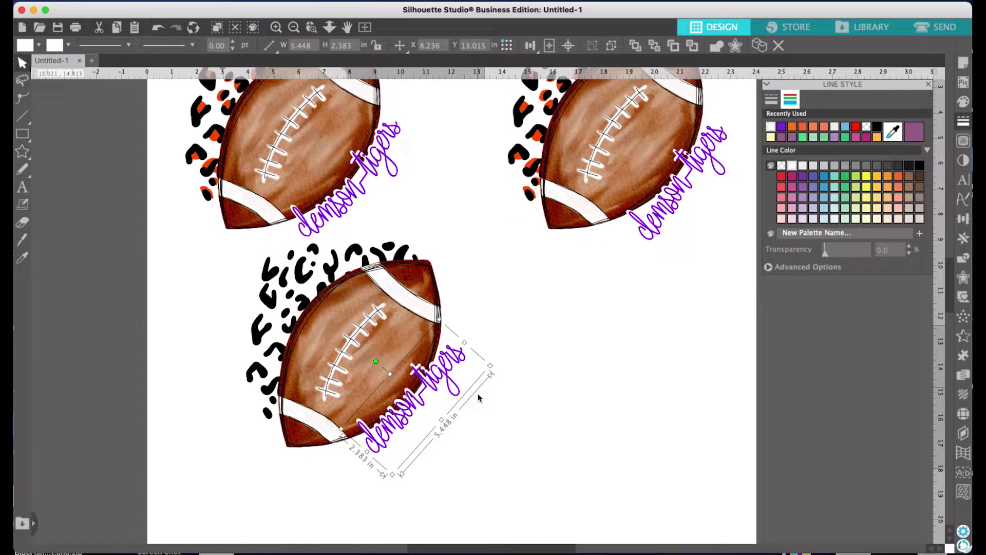
pyautogui.scroll(-1, 478, 397)
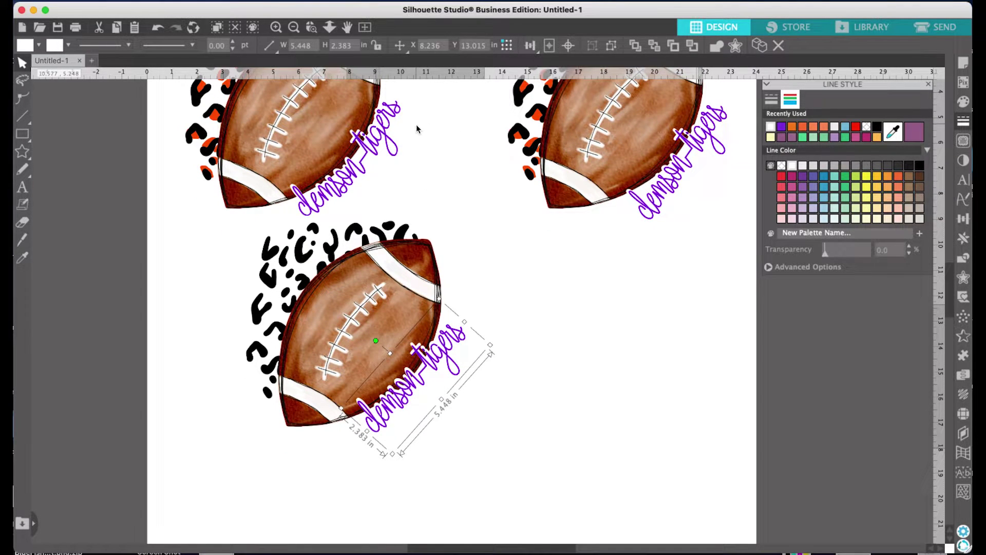
pyautogui.scroll(3, 396, 240)
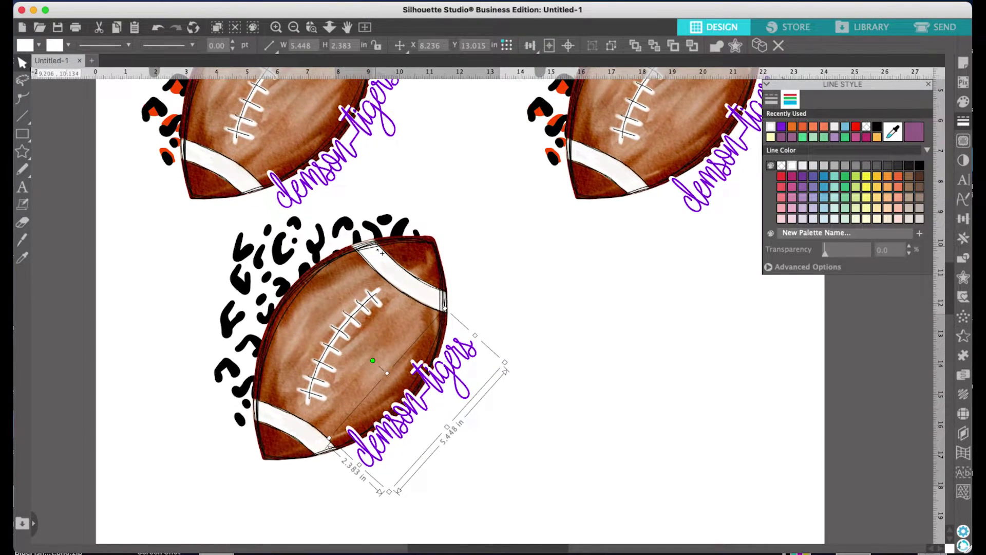
pyautogui.scroll(2, 382, 253)
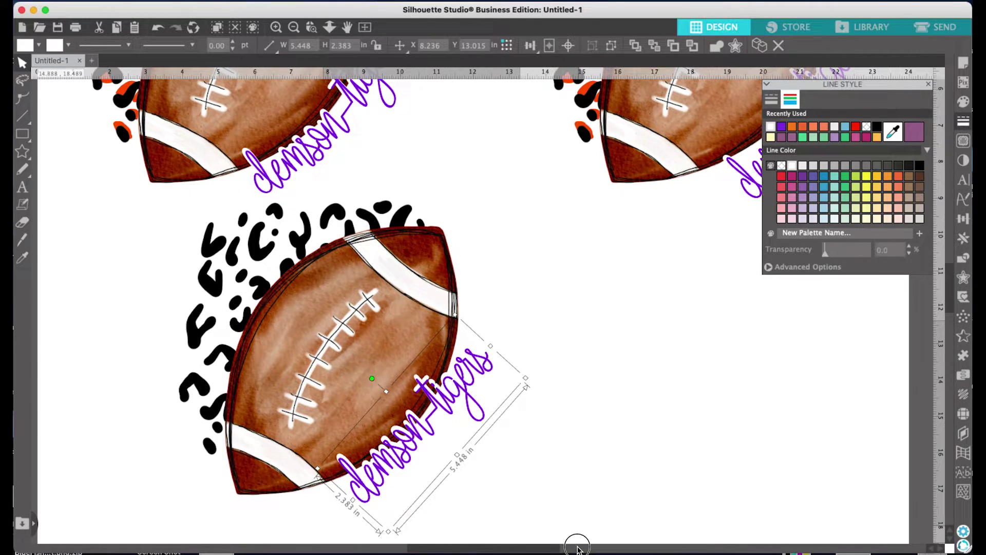
pyautogui.click(577, 547)
pyautogui.moveTo(570, 548); pyautogui.dragTo(377, 543)
pyautogui.scroll(-2, 514, 441)
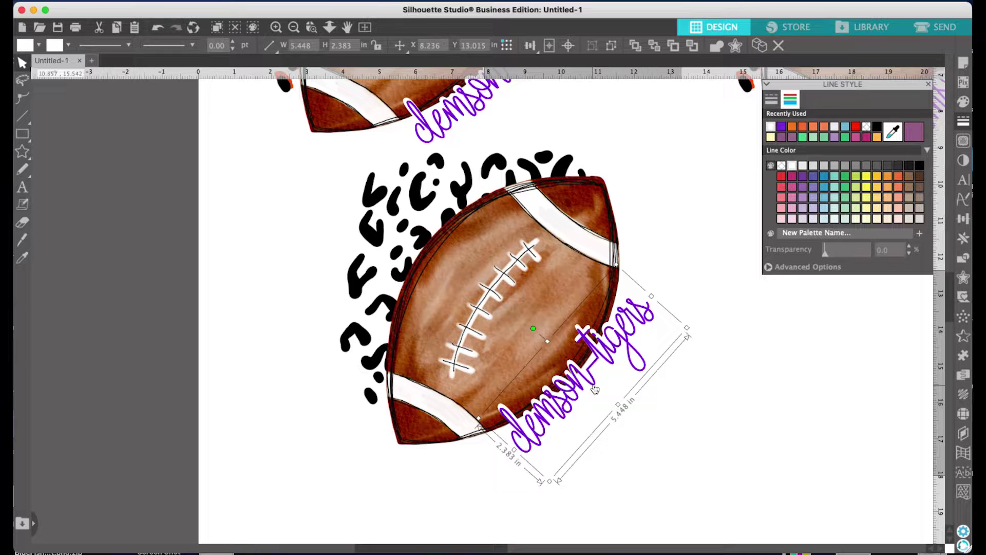
# Apply a warp grid to the clemson-tigers text and position it along the football.
pyautogui.click(964, 455)
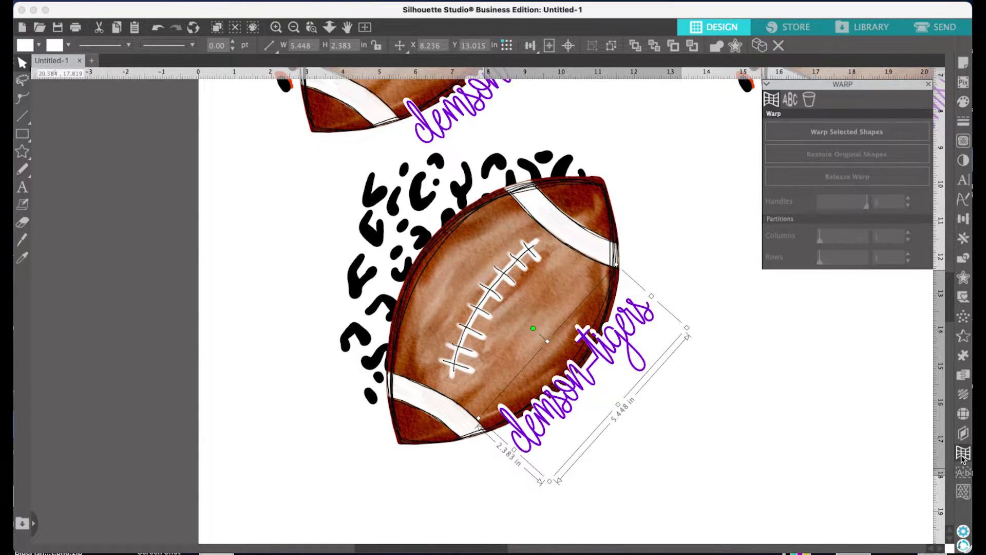
pyautogui.click(867, 132)
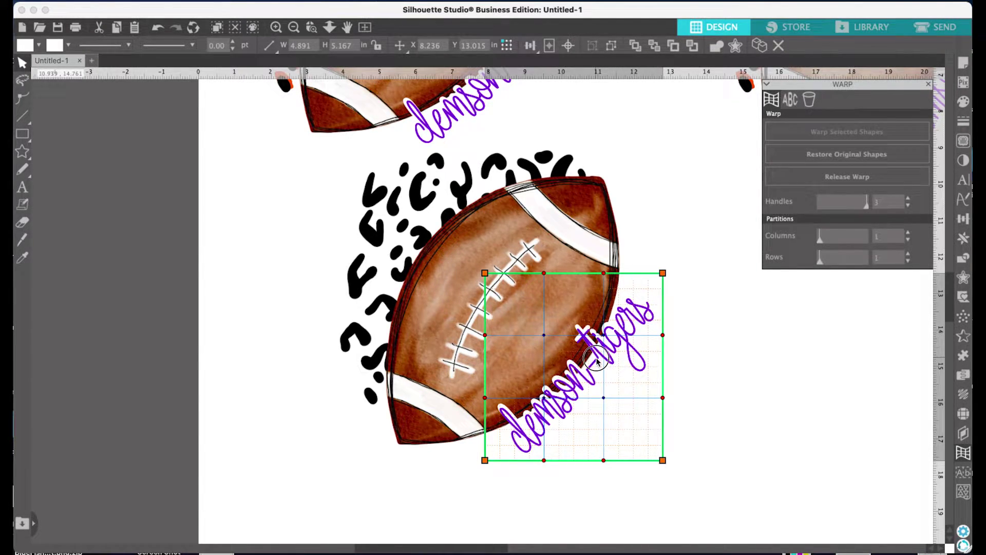
pyautogui.moveTo(597, 362); pyautogui.dragTo(614, 354)
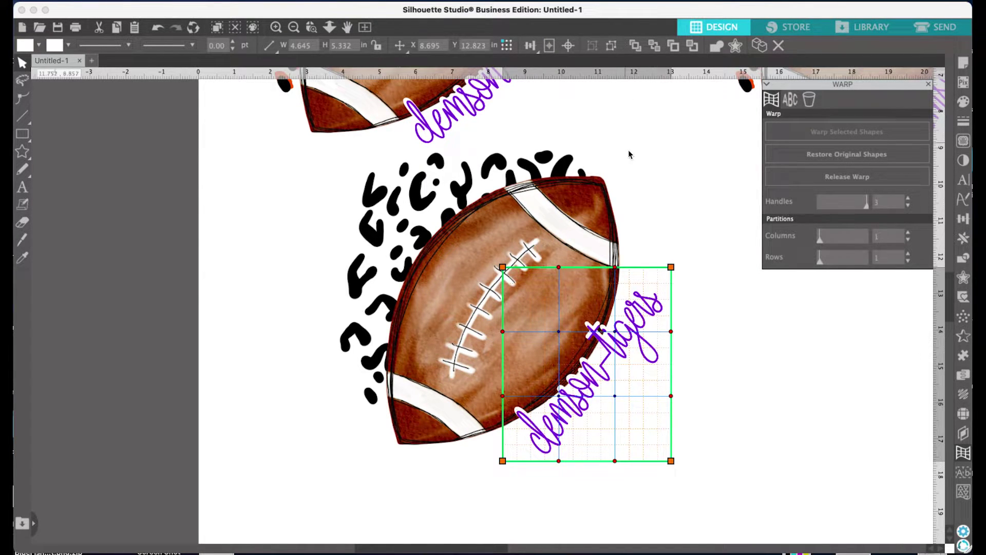
pyautogui.scroll(4, 629, 272)
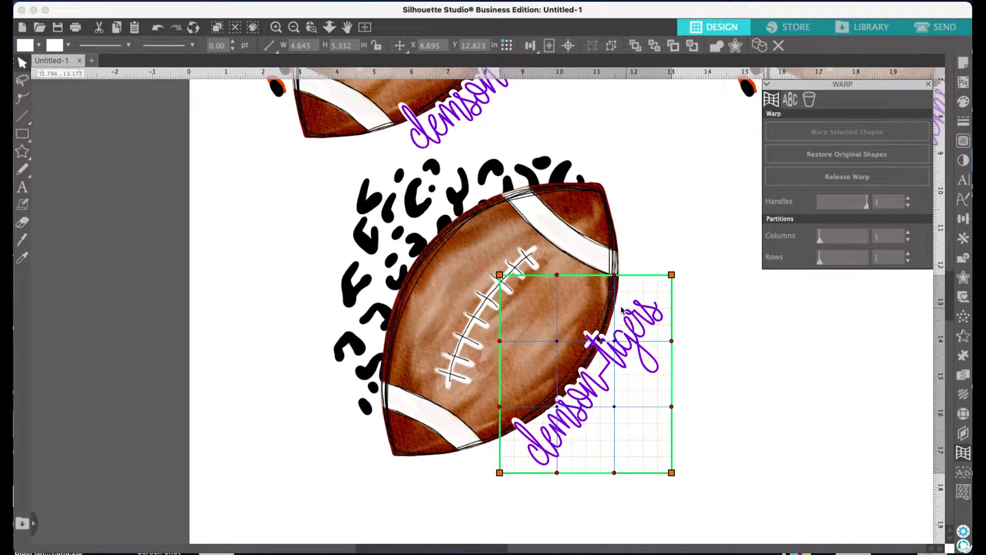
pyautogui.scroll(3, 624, 312)
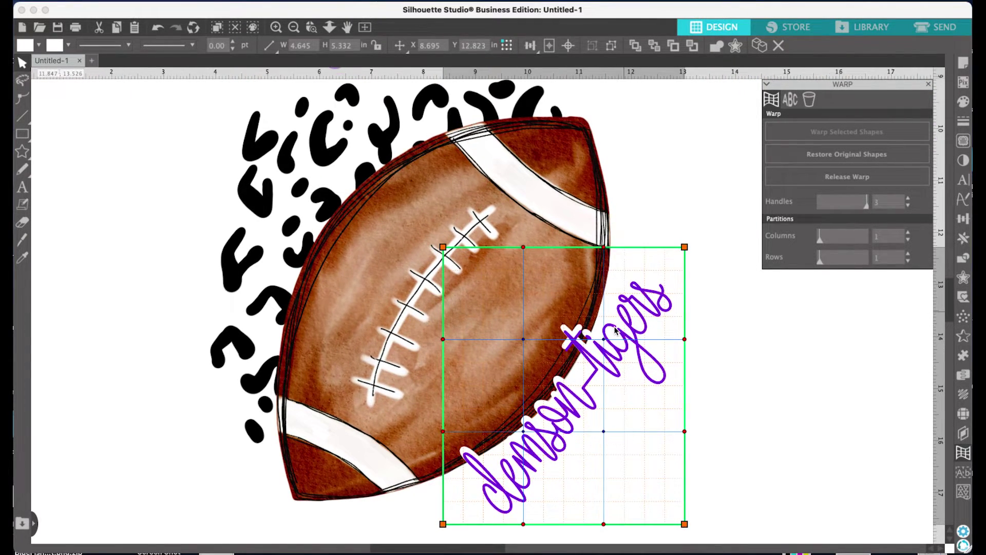
pyautogui.scroll(3, 602, 323)
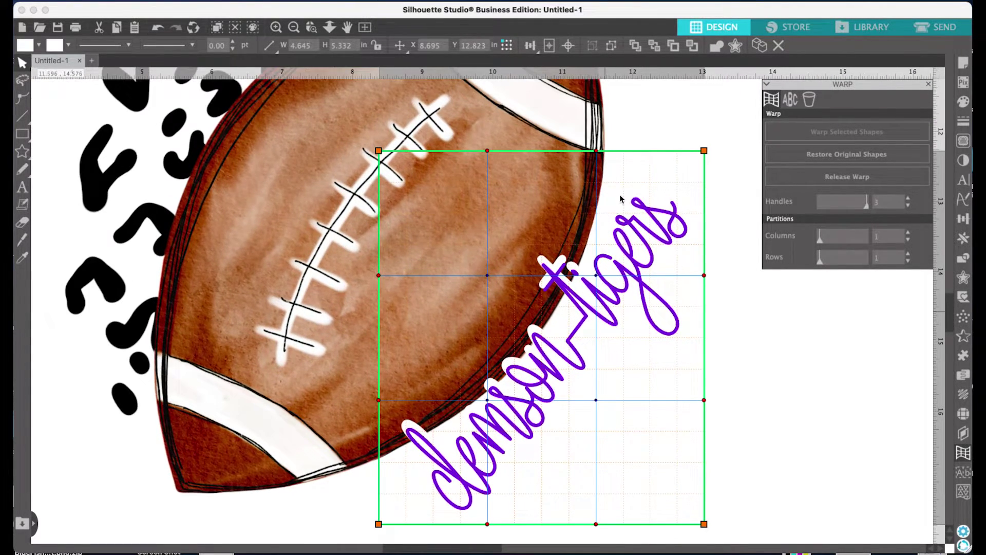
# Bend the warp's top edge and corners to curve the text, undoing one overbend.
pyautogui.moveTo(596, 151); pyautogui.dragTo(572, 145)
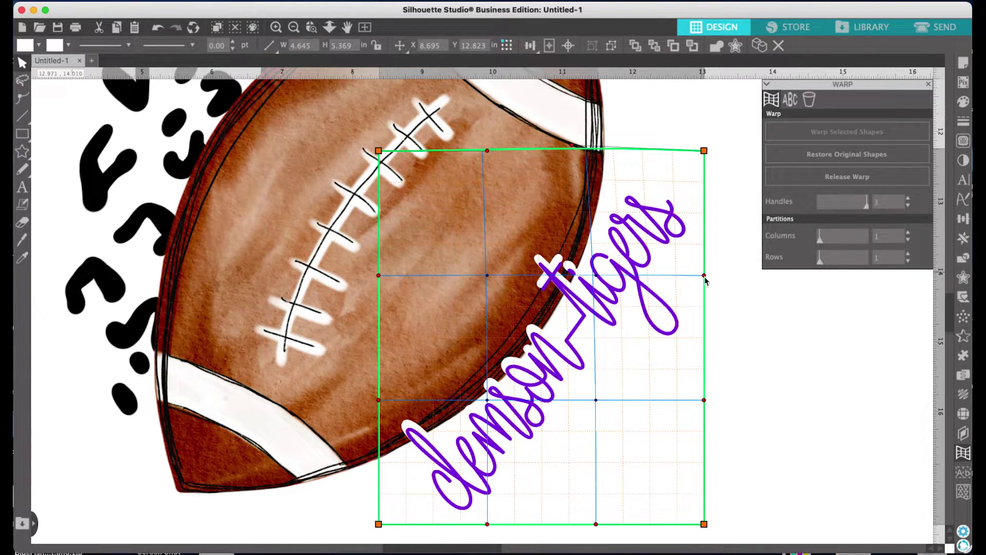
pyautogui.moveTo(705, 276); pyautogui.dragTo(679, 258)
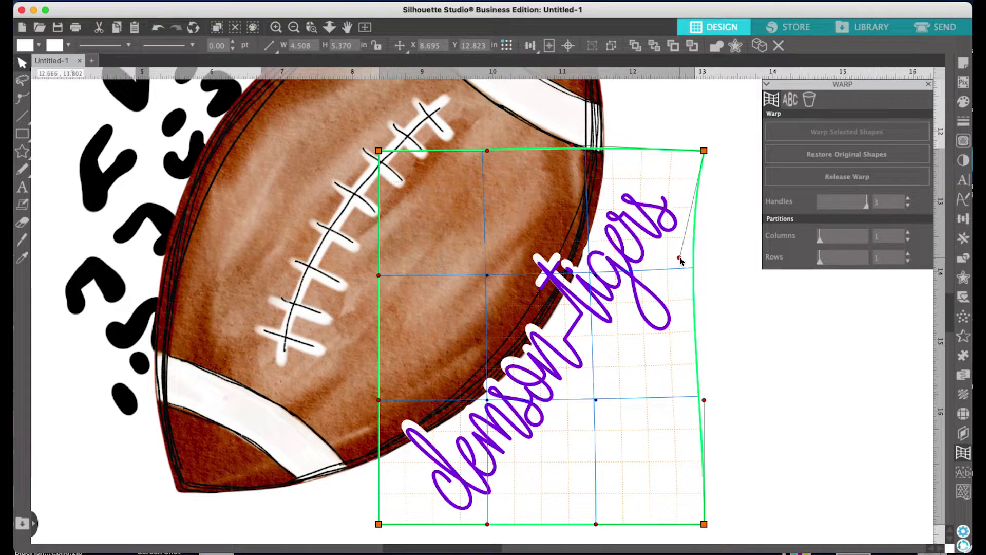
pyautogui.moveTo(488, 154); pyautogui.dragTo(389, 96)
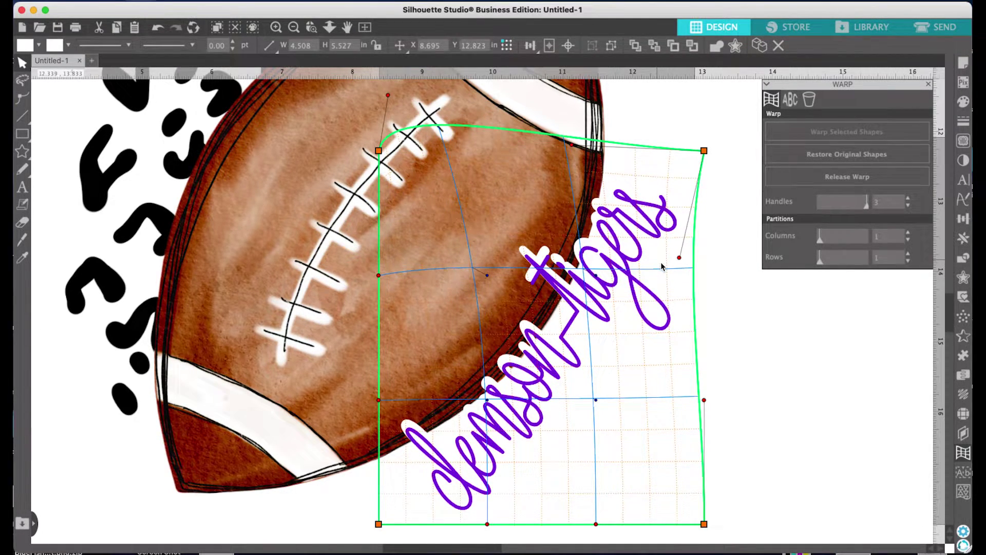
pyautogui.press('super+z')
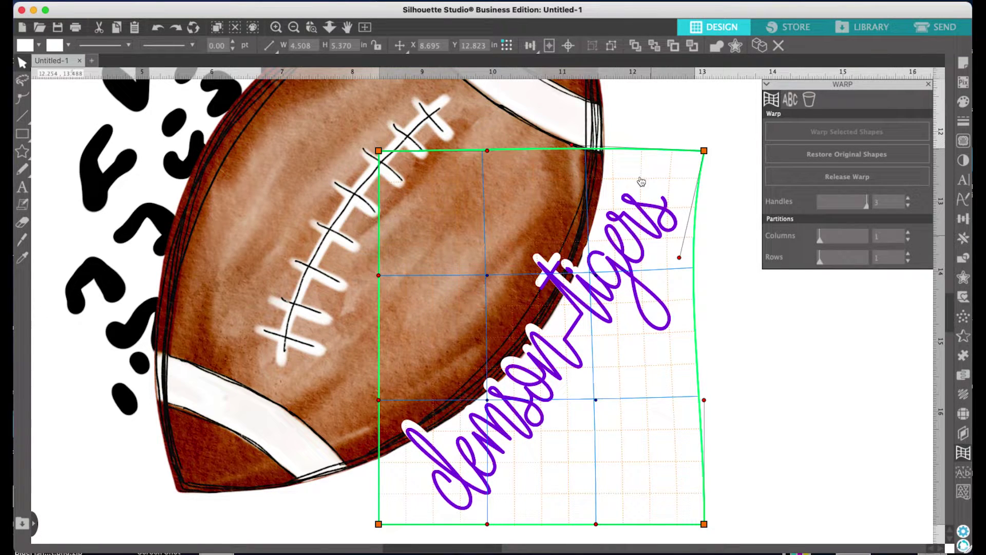
pyautogui.moveTo(704, 150); pyautogui.dragTo(689, 136)
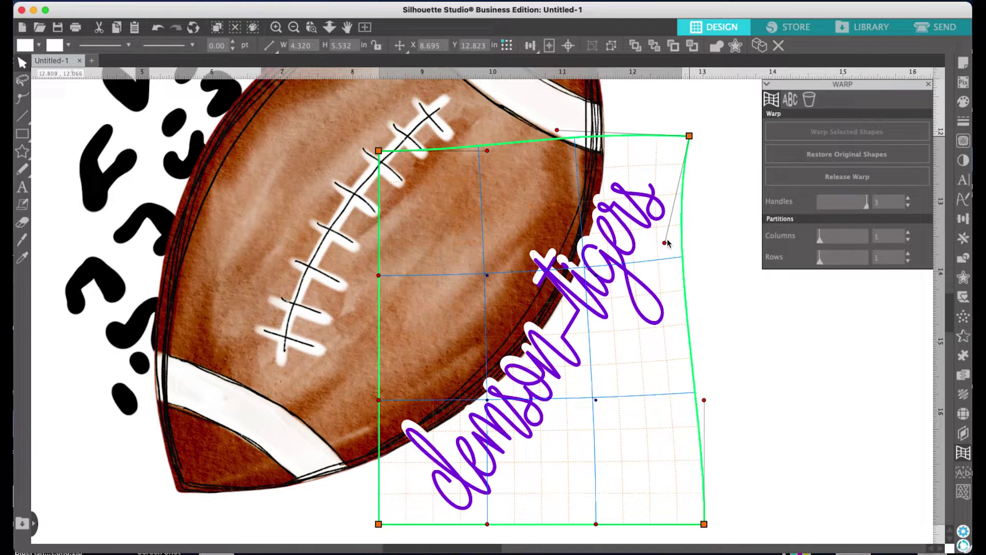
pyautogui.moveTo(563, 134); pyautogui.dragTo(563, 158)
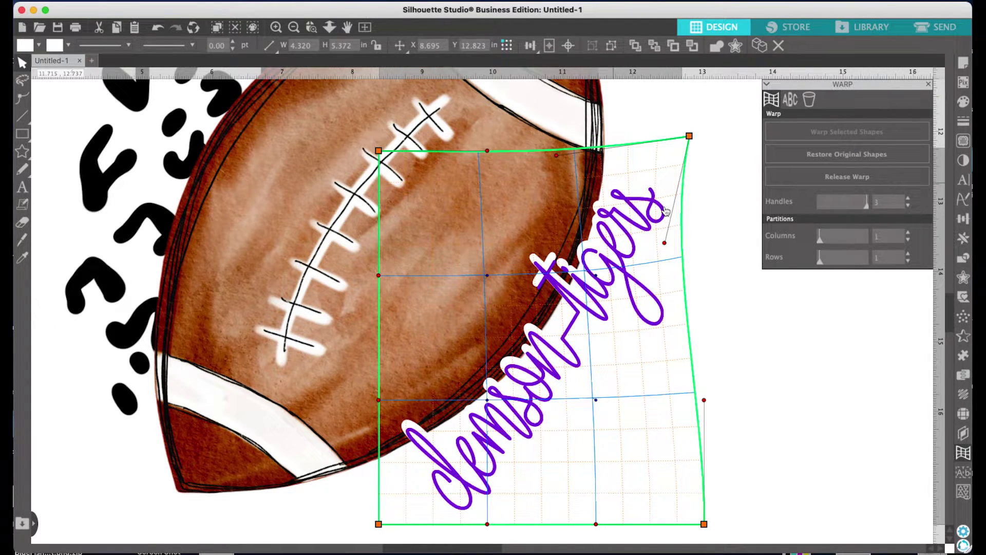
pyautogui.moveTo(378, 524); pyautogui.dragTo(370, 499)
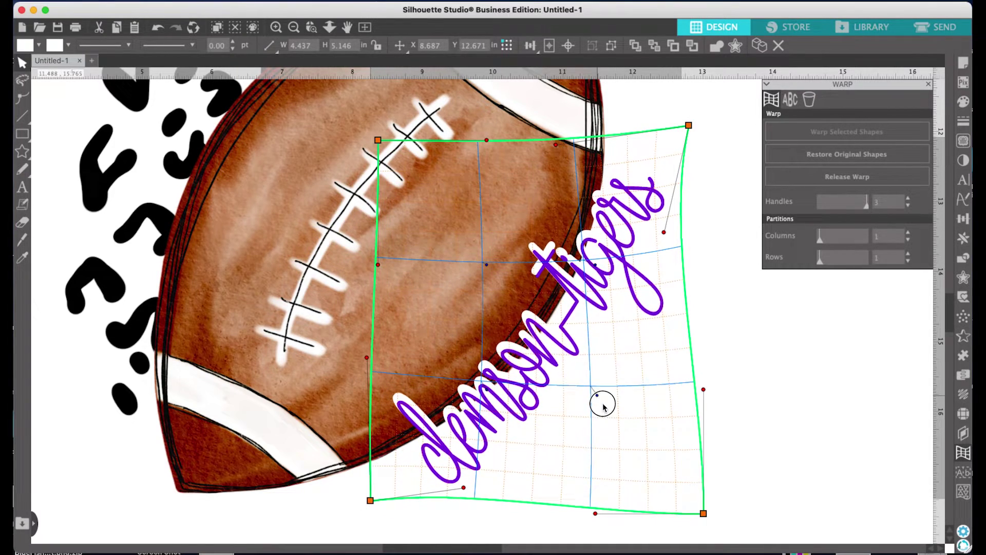
# Fine-tune the warp points so the lettering follows the football's lower-right edge.
pyautogui.moveTo(597, 395); pyautogui.dragTo(608, 399)
pyautogui.moveTo(486, 264); pyautogui.dragTo(498, 280)
pyautogui.moveTo(688, 125); pyautogui.dragTo(680, 110)
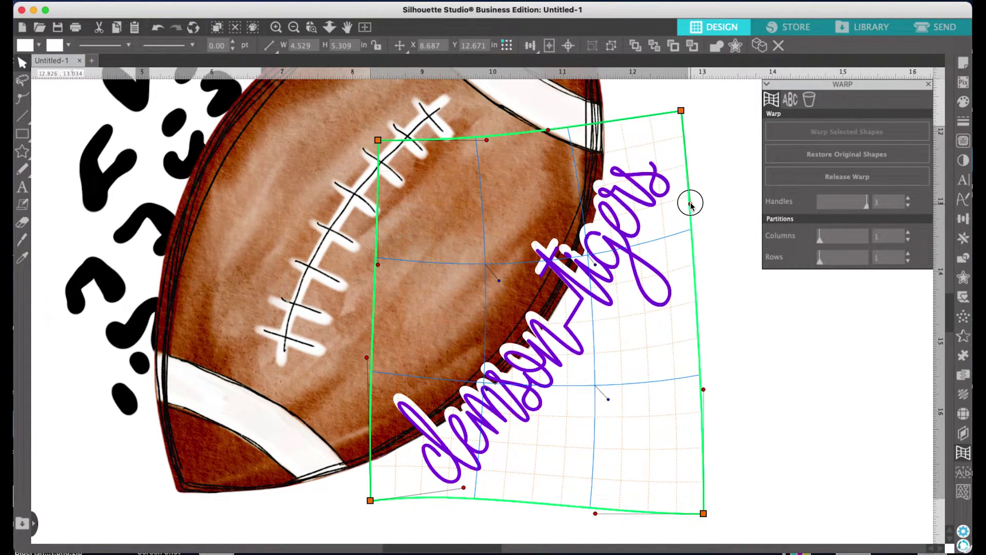
pyautogui.moveTo(690, 204); pyautogui.dragTo(689, 205)
pyautogui.moveTo(676, 108); pyautogui.dragTo(674, 109)
pyautogui.moveTo(610, 407); pyautogui.dragTo(611, 411)
pyautogui.click(469, 265)
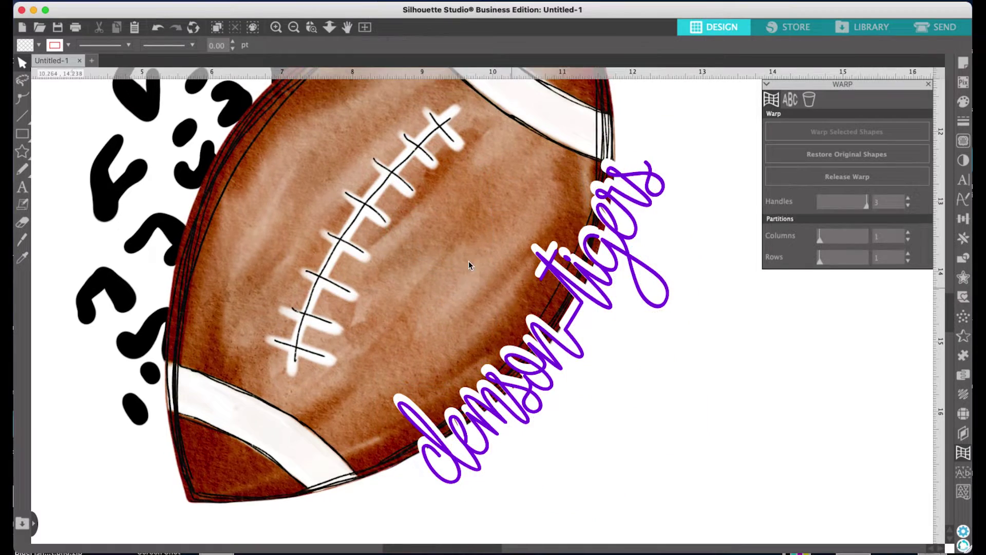
# Zoom out to compare the three designs, then release the warp on the clemson-tigers text.
pyautogui.click(294, 27)
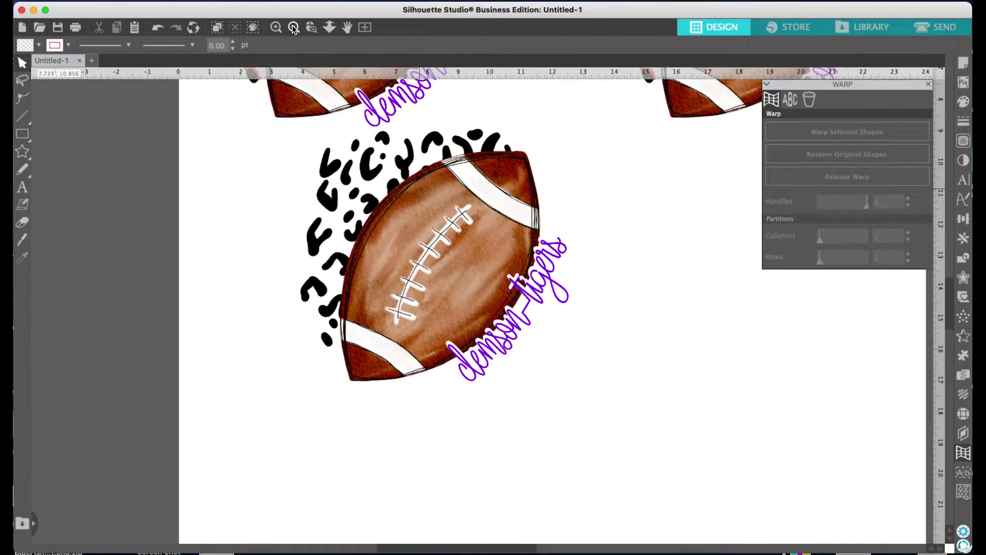
pyautogui.click(293, 28)
pyautogui.scroll(2, 591, 347)
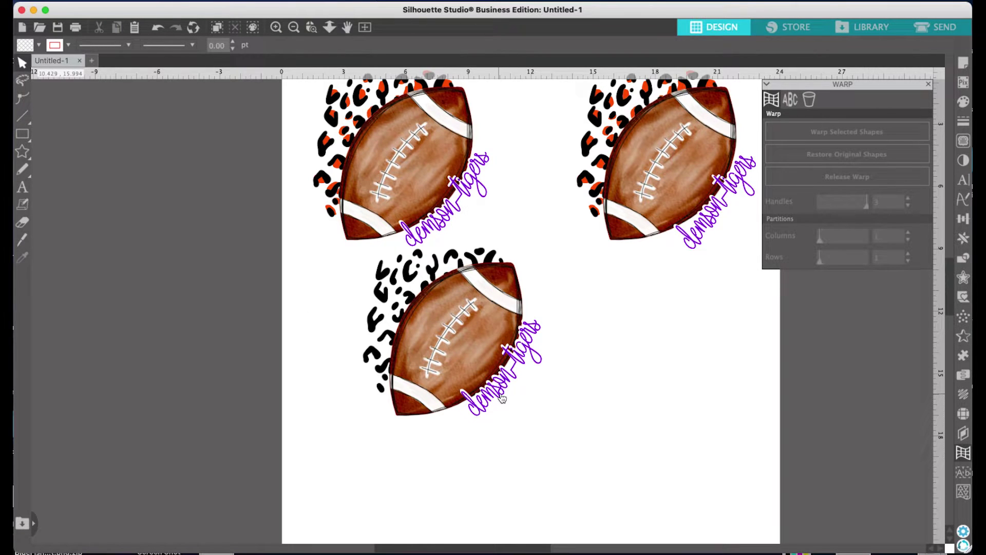
pyautogui.hscroll(2, 502, 400)
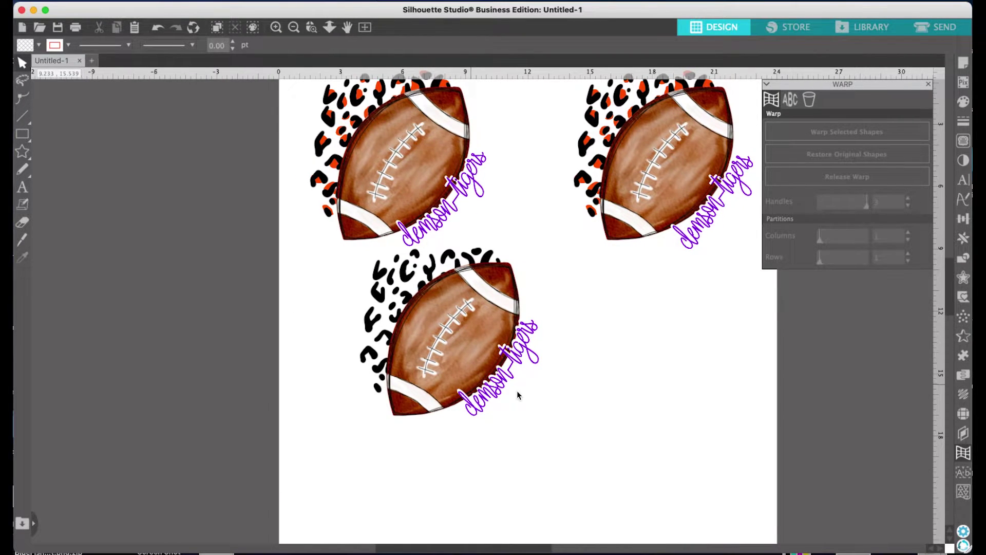
pyautogui.scroll(5, 502, 395)
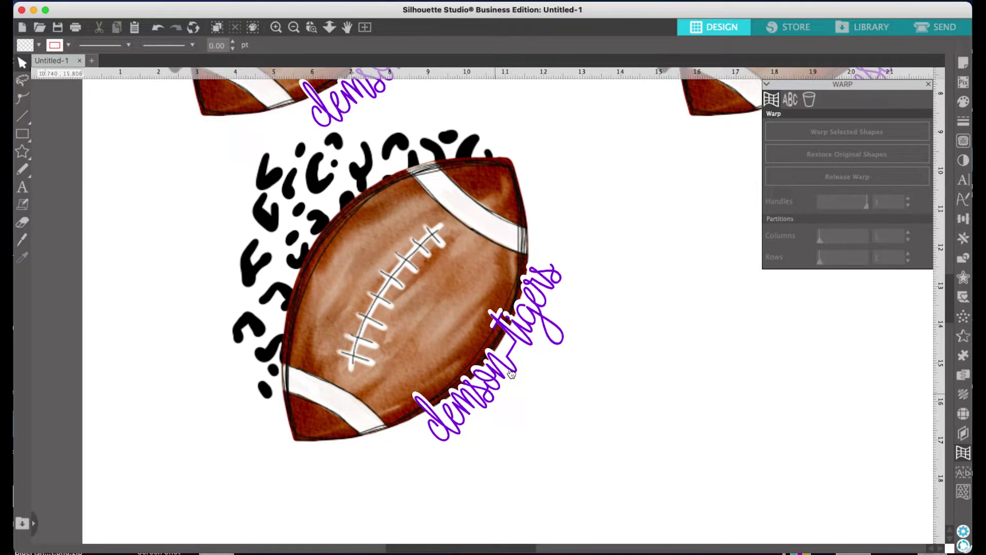
pyautogui.scroll(2, 514, 372)
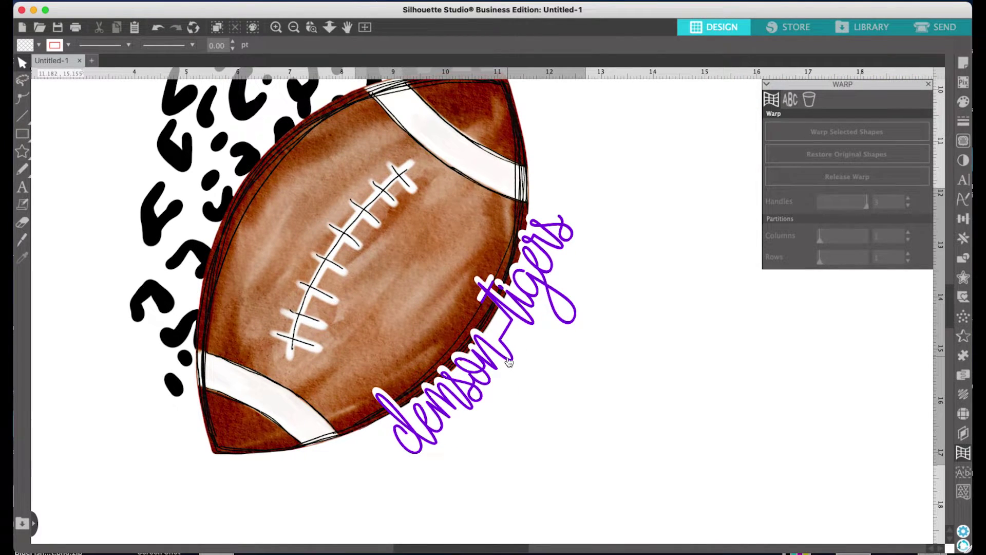
pyautogui.click(508, 362)
pyautogui.click(823, 175)
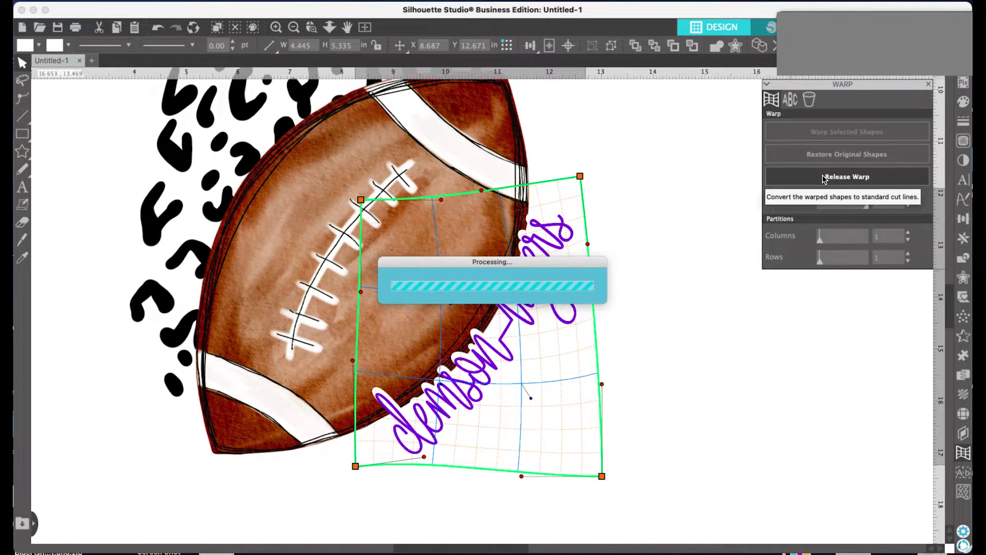
# Shift the football and leopard image to the left, away from the text.
pyautogui.click(757, 356)
pyautogui.moveTo(455, 268); pyautogui.dragTo(382, 252)
pyautogui.click(623, 241)
pyautogui.click(526, 394)
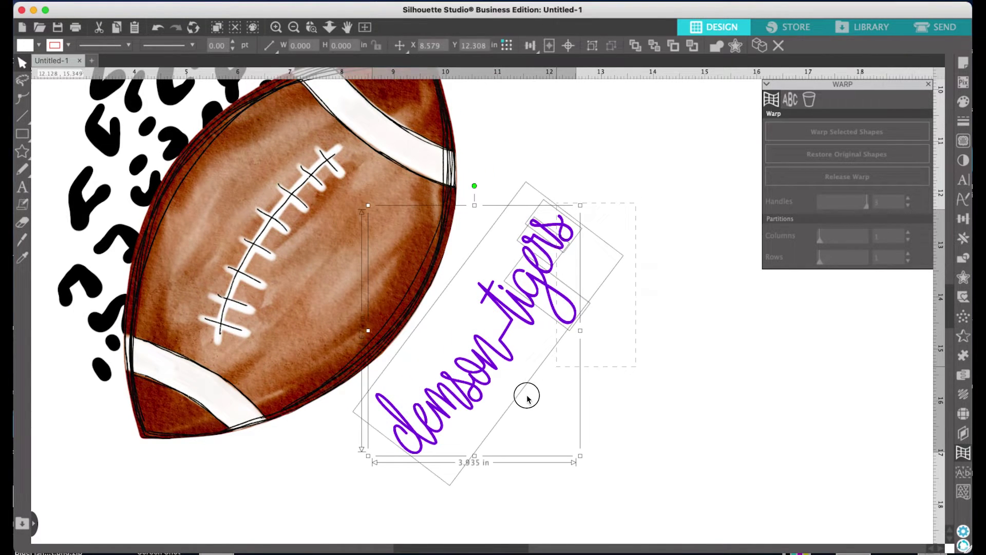
pyautogui.click(347, 322)
pyautogui.moveTo(347, 322); pyautogui.dragTo(132, 230)
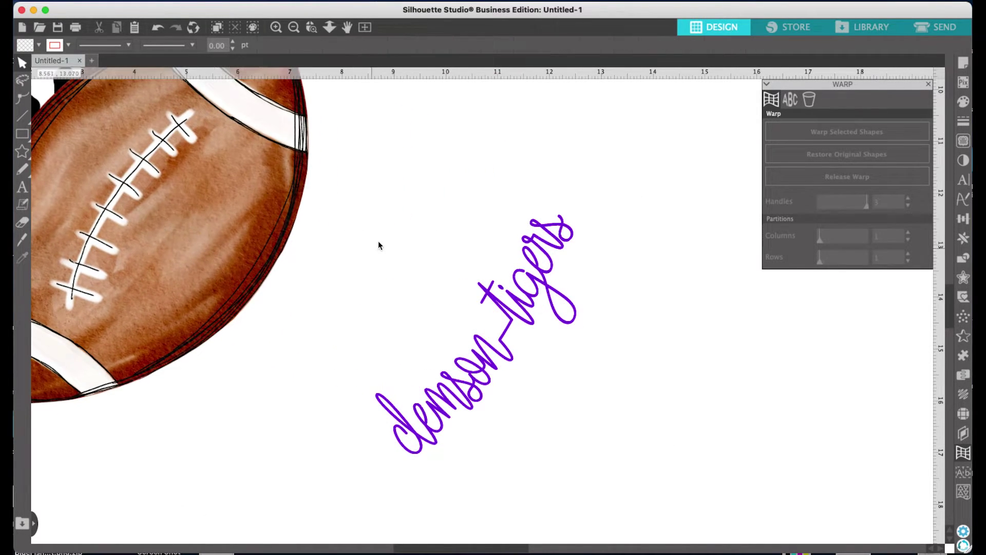
# Marquee-select all the clemson tigers letters and group them.
pyautogui.moveTo(365, 194); pyautogui.dragTo(652, 467)
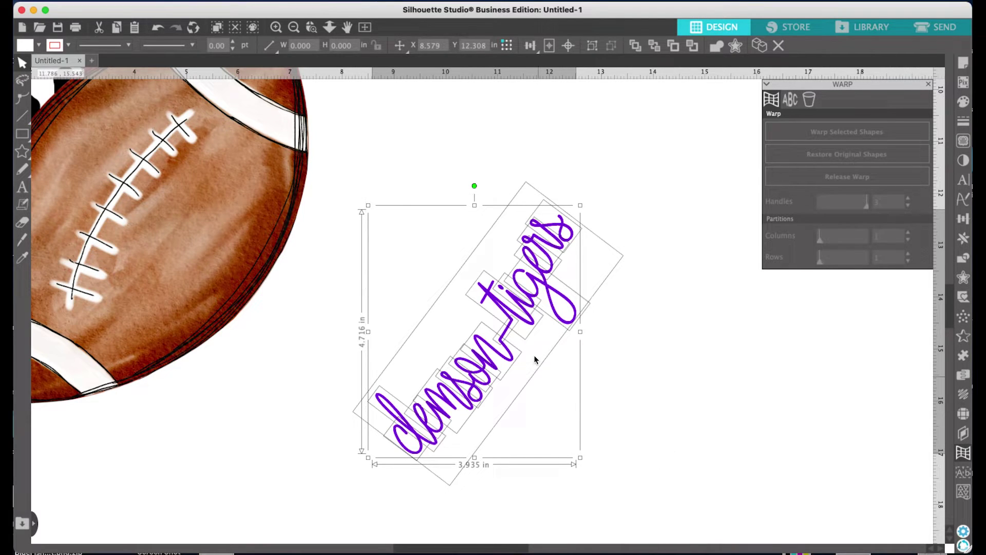
pyautogui.rightClick(515, 333)
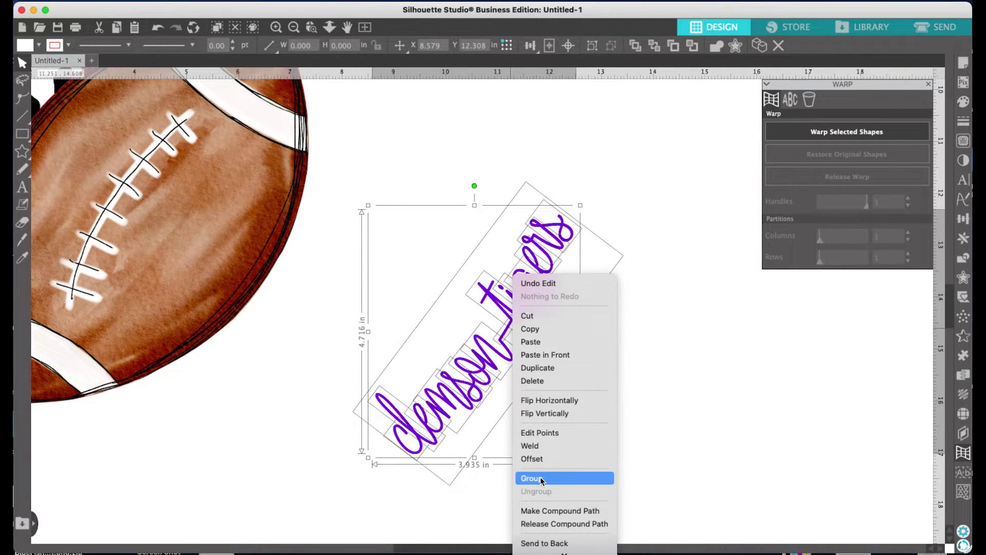
pyautogui.click(531, 478)
# Move the football with its leopard print behind the text so the lettering hugs its edge.
pyautogui.click(702, 479)
pyautogui.moveTo(221, 232); pyautogui.dragTo(443, 290)
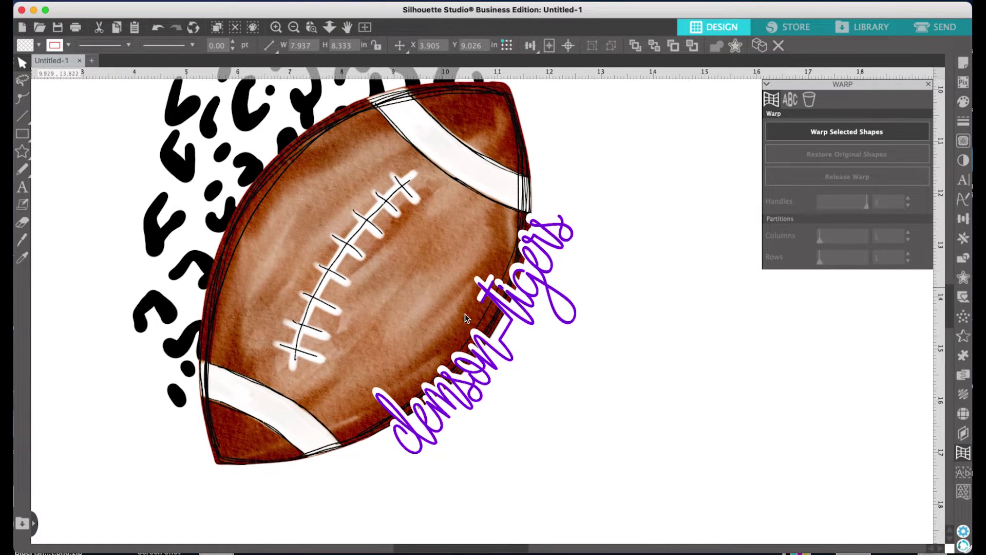
pyautogui.click(520, 393)
pyautogui.scroll(-3, 523, 392)
pyautogui.scroll(-4, 524, 392)
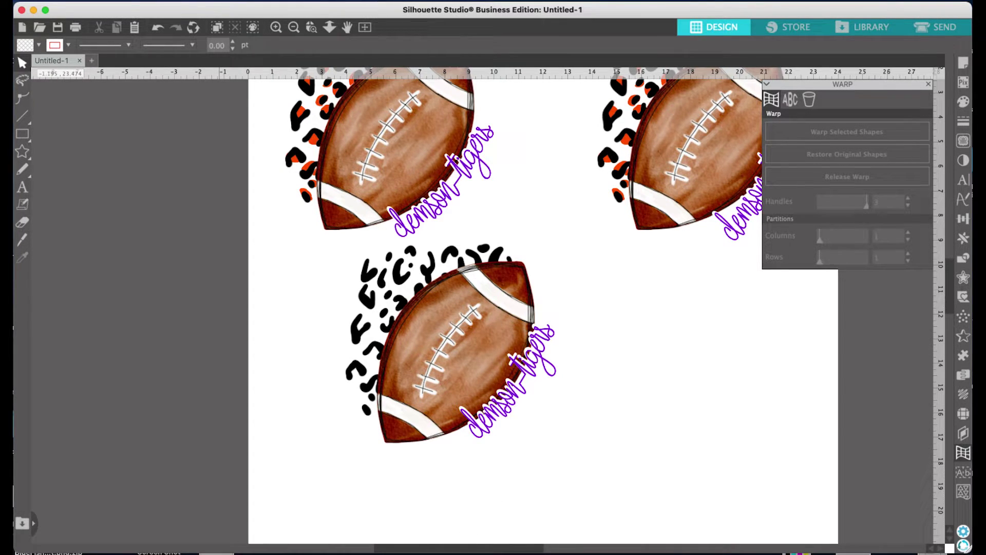
# Add the leopard-spot design to the page and fill it orange.
pyautogui.moveTo(272, 547); pyautogui.dragTo(625, 358)
pyautogui.moveTo(476, 16); pyautogui.dragTo(464, 15)
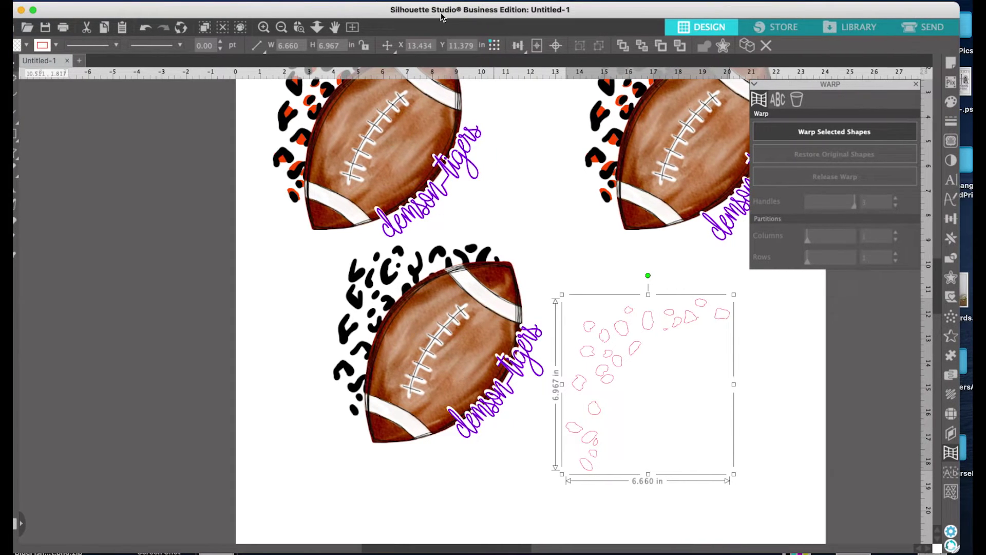
pyautogui.click(951, 103)
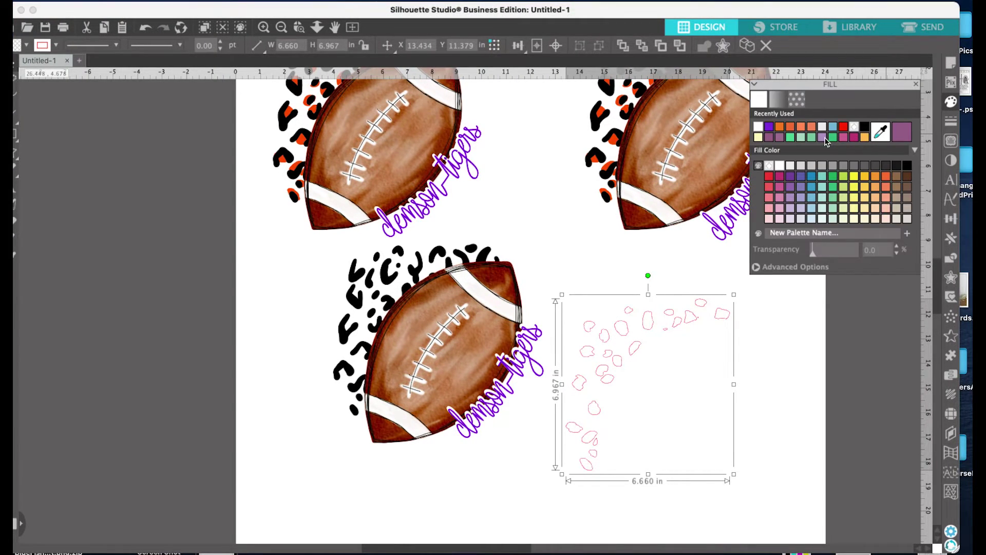
pyautogui.click(781, 127)
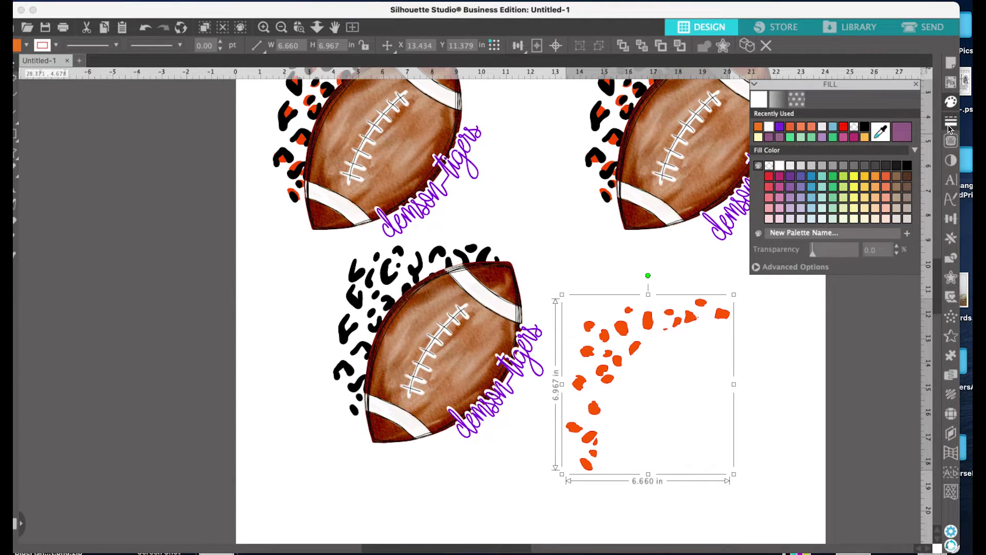
# Set the spots' outline colour and move them closer to the football.
pyautogui.click(952, 120)
pyautogui.click(779, 101)
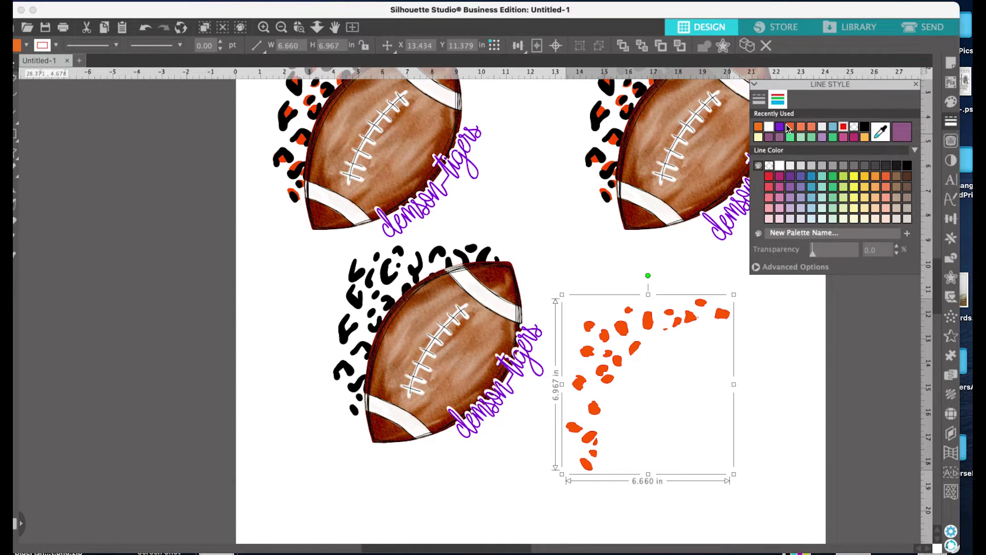
pyautogui.click(613, 345)
pyautogui.click(623, 332)
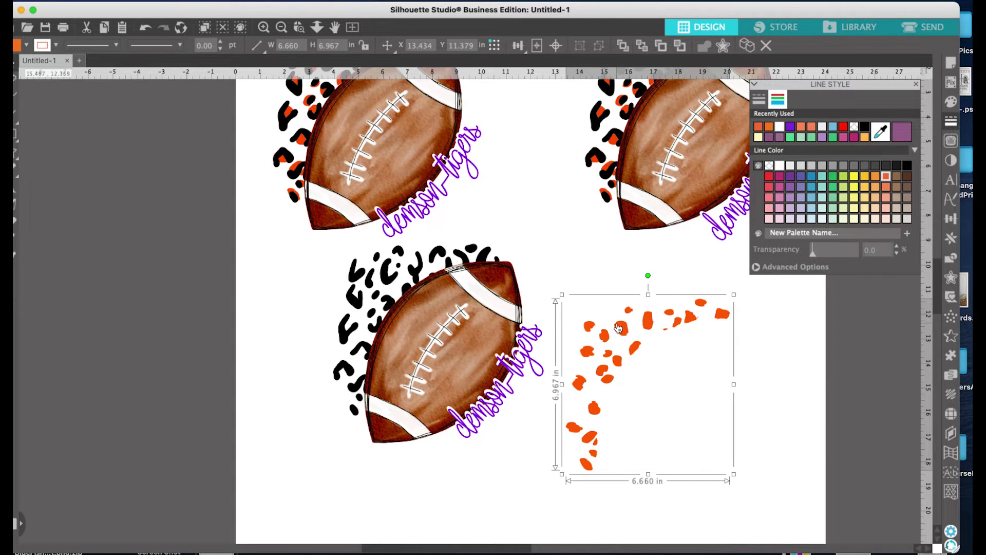
pyautogui.moveTo(625, 326)
pyautogui.mouseDown()
pyautogui.moveTo(396, 273)
pyautogui.moveTo(615, 335)
pyautogui.mouseUp()
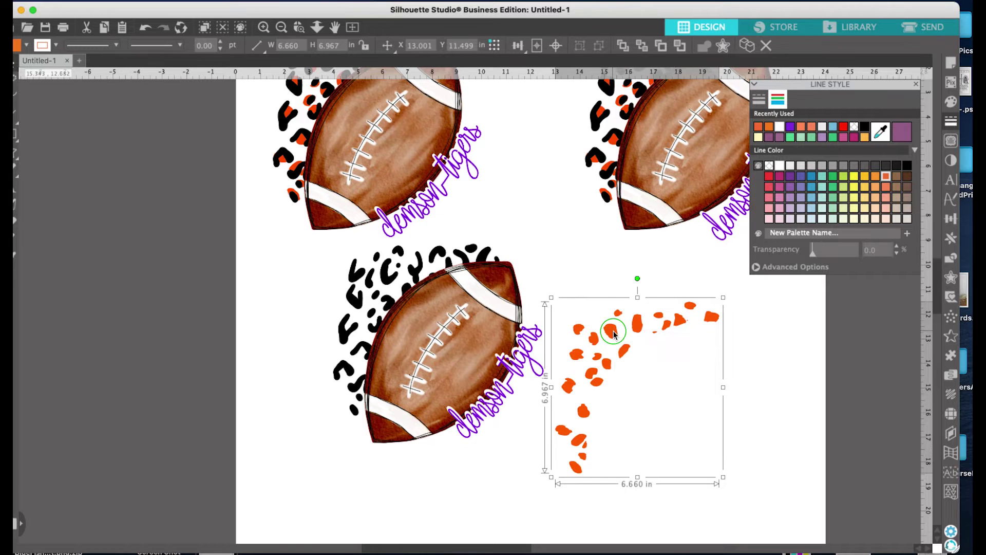
# Release the leopard spots' compound path into separate shapes.
pyautogui.rightClick(613, 332)
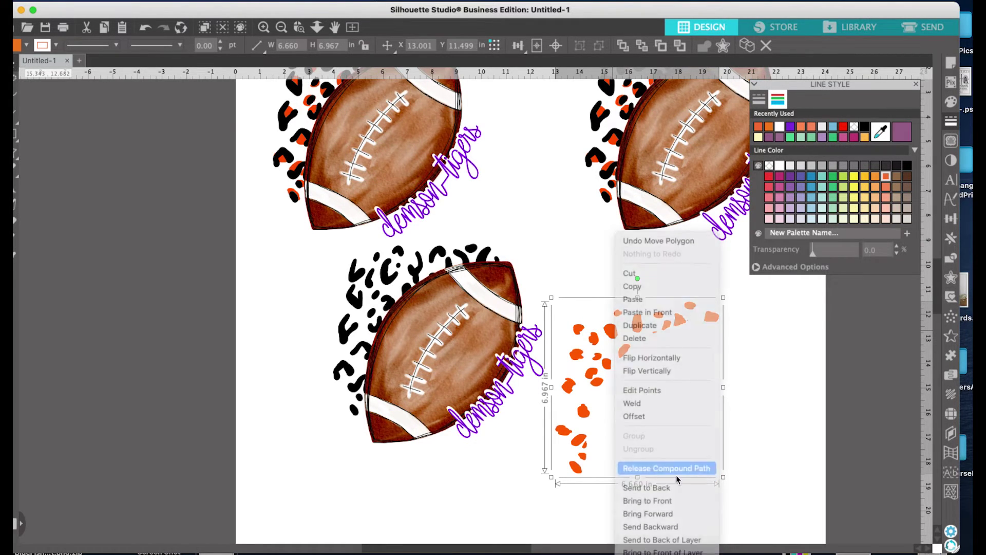
pyautogui.click(676, 476)
pyautogui.click(779, 464)
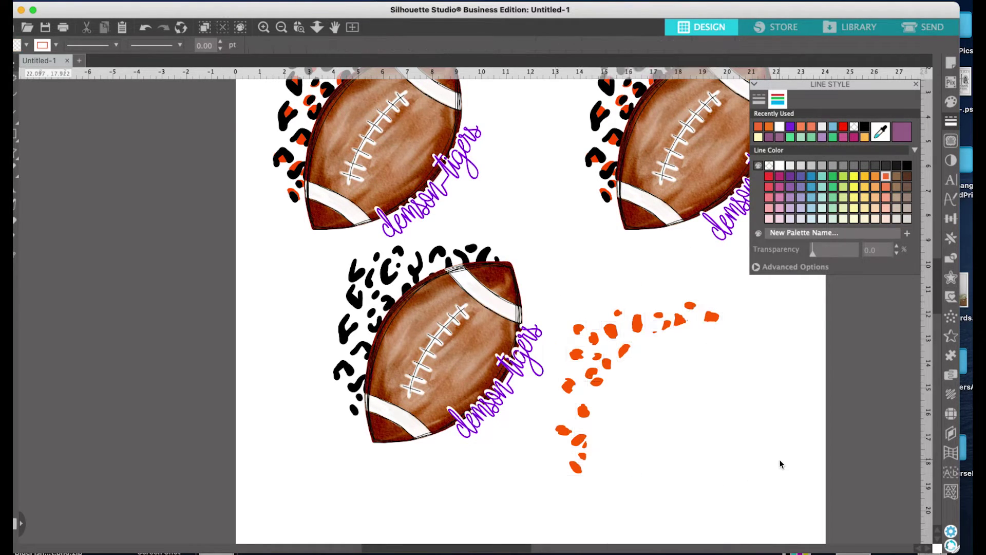
# Select about ten of the orange spots scattered through the cluster.
pyautogui.click(569, 386)
pyautogui.click(583, 411)
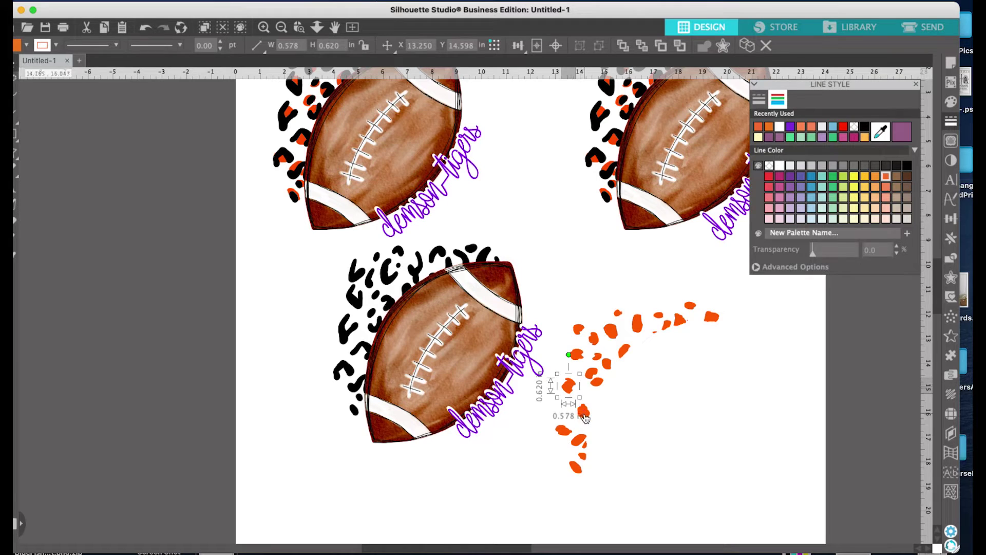
pyautogui.click(576, 466)
pyautogui.keyDown('shift'); pyautogui.click(563, 433); pyautogui.keyUp('shift')
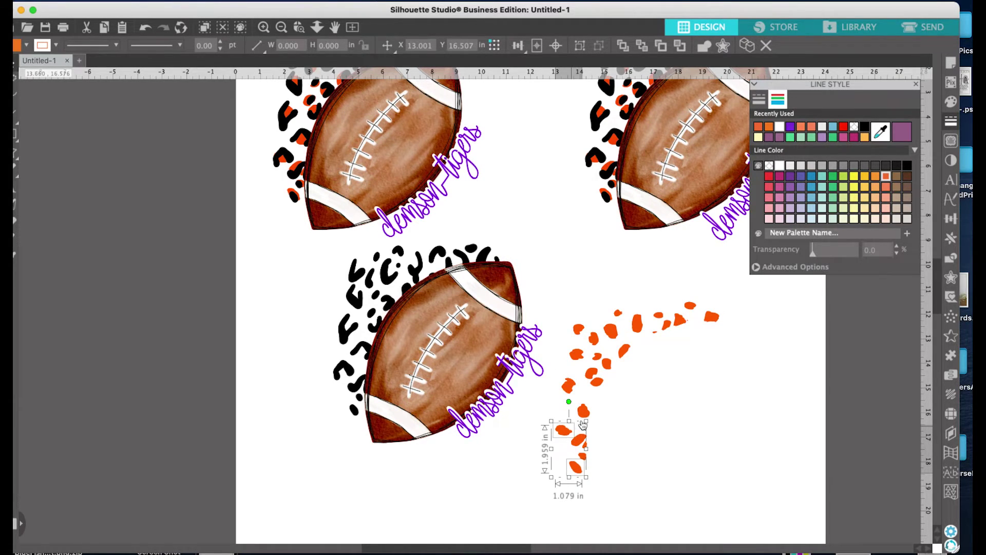
pyautogui.keyDown('shift'); pyautogui.click(585, 413); pyautogui.keyUp('shift')
pyautogui.keyDown('shift'); pyautogui.click(587, 366); pyautogui.keyUp('shift')
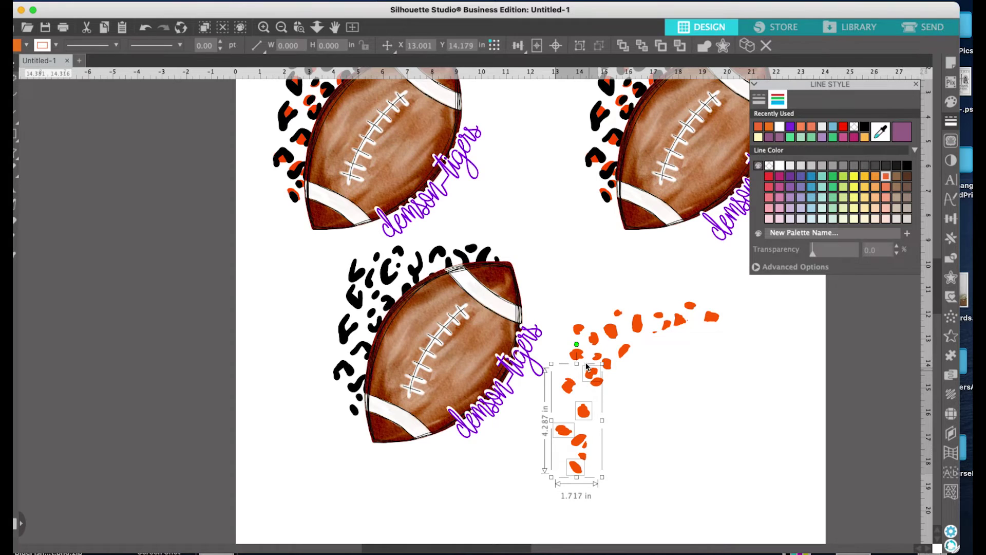
pyautogui.keyDown('shift'); pyautogui.click(582, 356); pyautogui.keyUp('shift')
pyautogui.keyDown('shift'); pyautogui.click(609, 332); pyautogui.keyUp('shift')
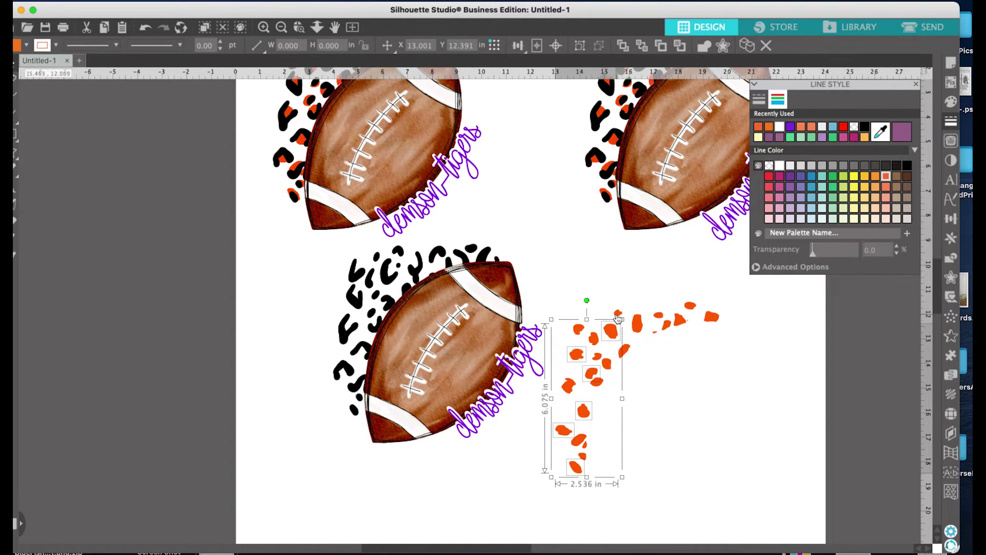
pyautogui.keyDown('shift'); pyautogui.click(619, 316); pyautogui.keyUp('shift')
pyautogui.keyDown('shift'); pyautogui.click(667, 327); pyautogui.keyUp('shift')
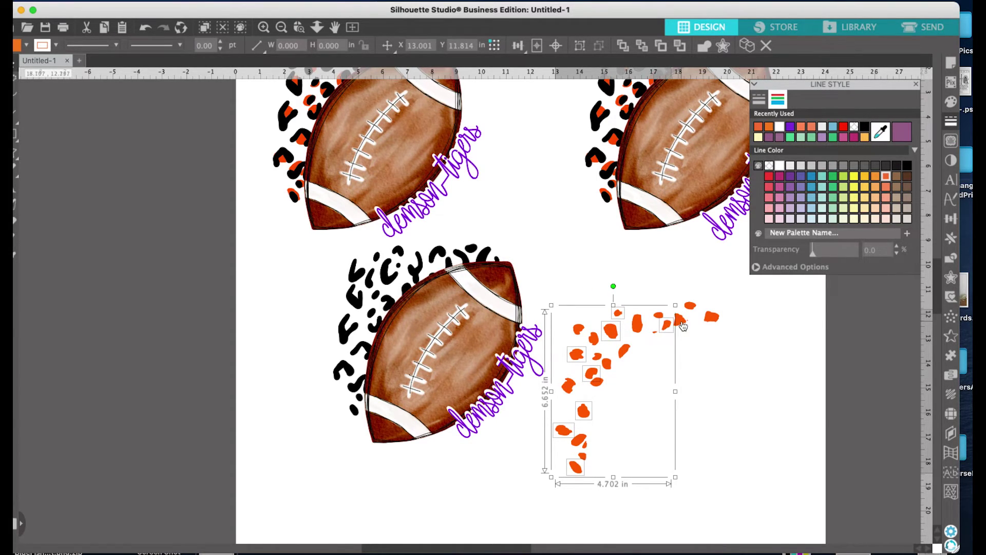
pyautogui.keyDown('shift'); pyautogui.click(690, 308); pyautogui.keyUp('shift')
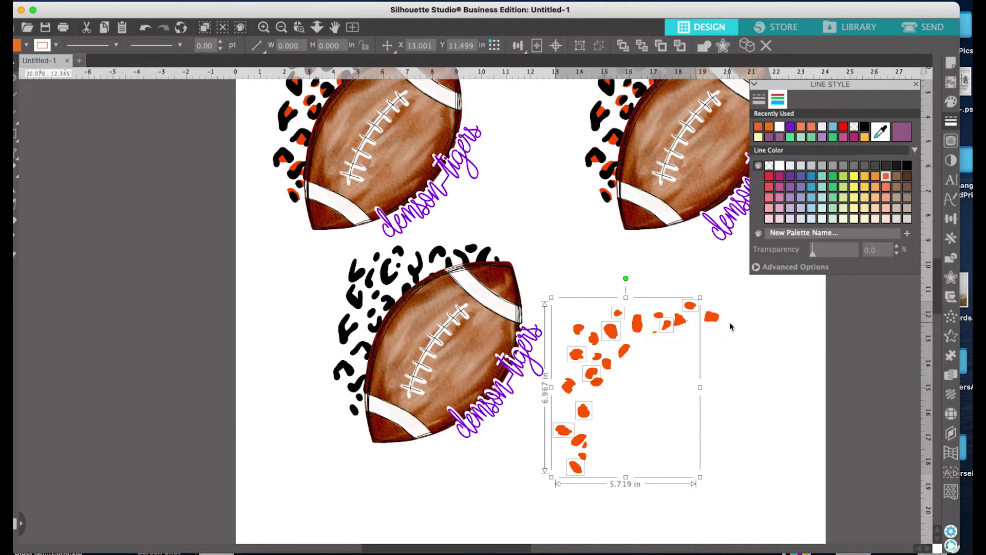
# Colour the selected spots' outline and fill purple, then select all the spots.
pyautogui.click(791, 128)
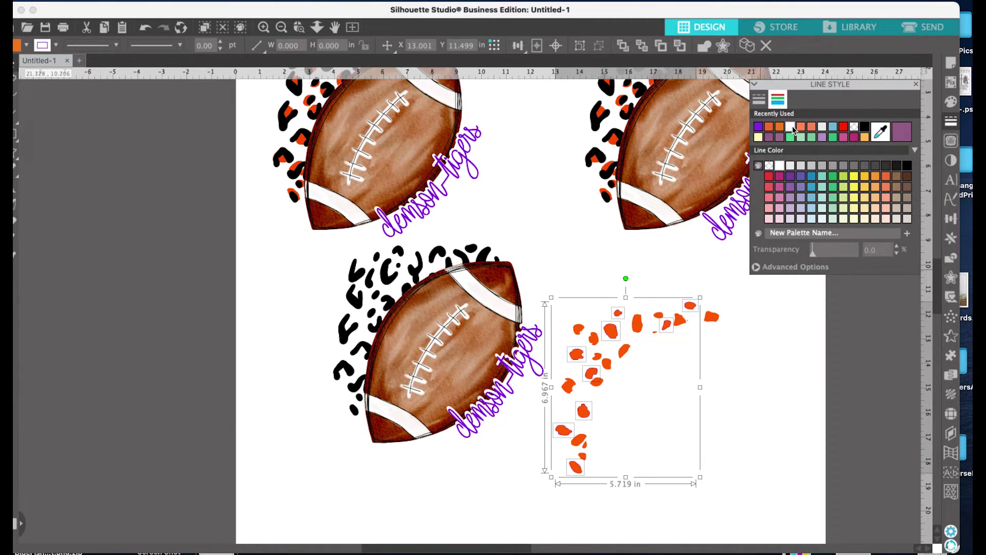
pyautogui.click(950, 101)
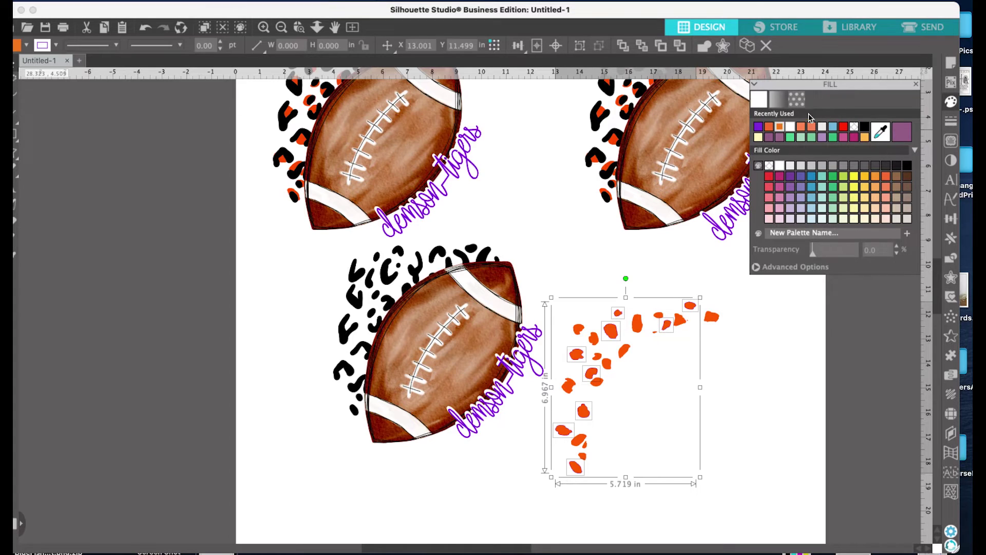
pyautogui.click(759, 127)
pyautogui.click(782, 360)
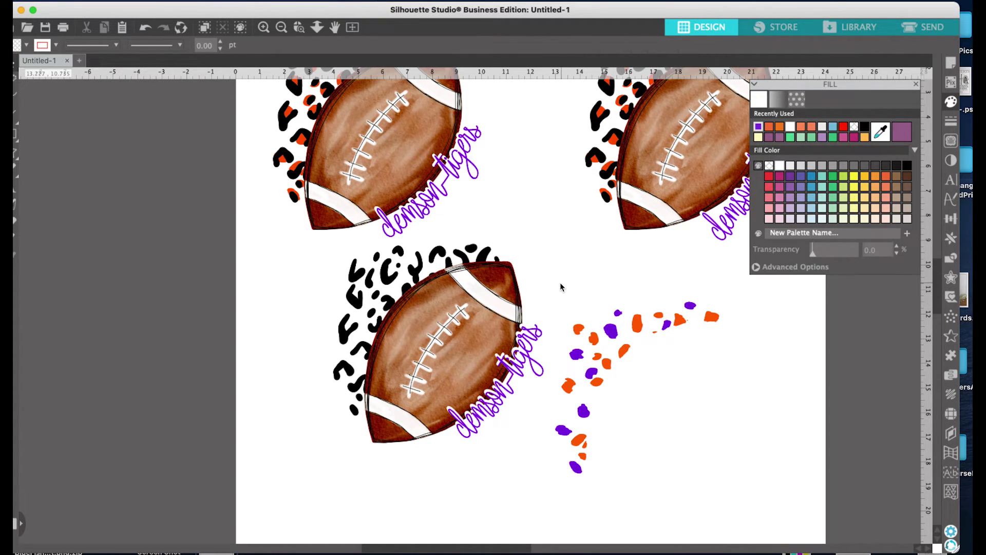
pyautogui.moveTo(560, 280); pyautogui.dragTo(751, 463)
# Group the orange and purple spots and place them over the lower football's leopard print.
pyautogui.rightClick(664, 330)
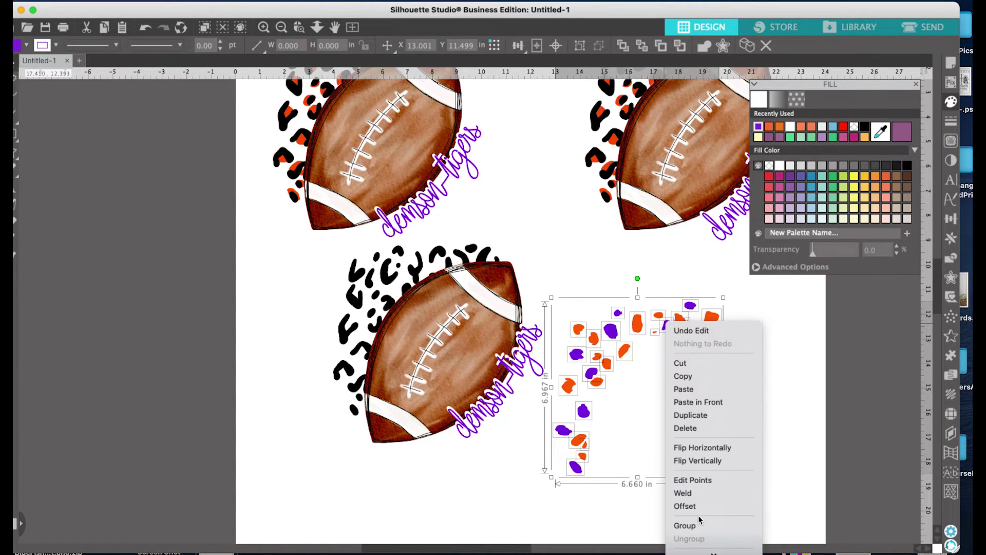
pyautogui.click(683, 523)
pyautogui.click(735, 360)
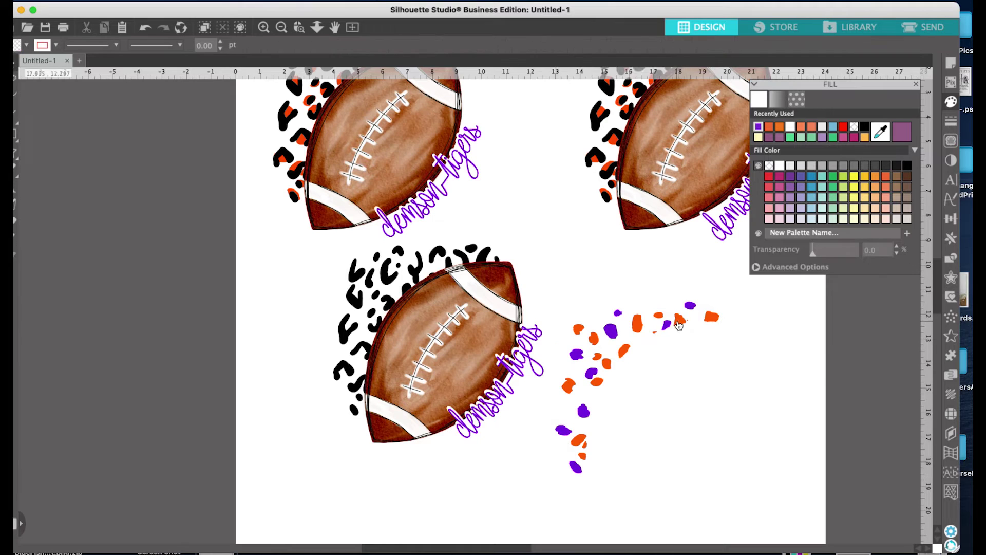
pyautogui.moveTo(678, 325); pyautogui.dragTo(459, 262)
pyautogui.click(656, 438)
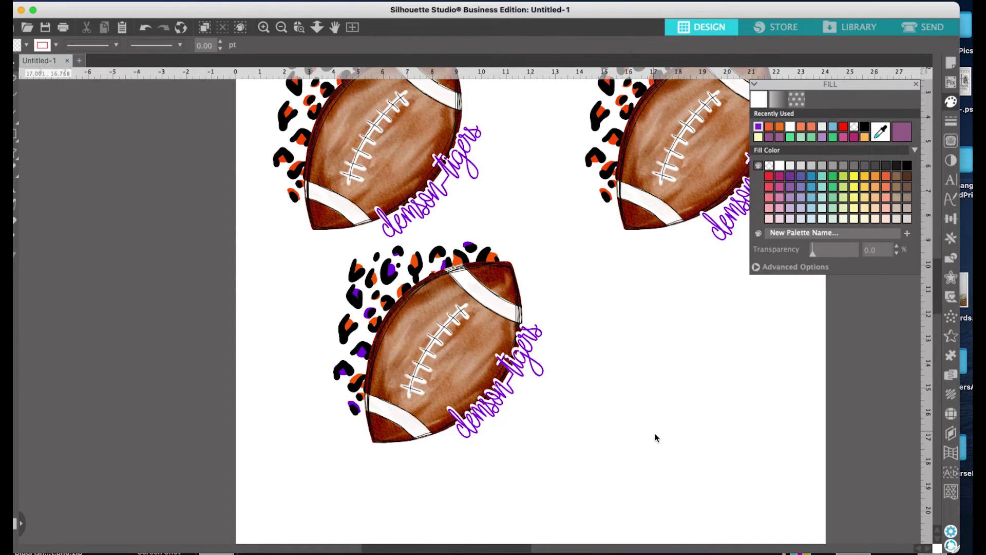
# Group the football, script text and spots into one 8.609 x 8.333 in design, then shift it right.
pyautogui.click(360, 308)
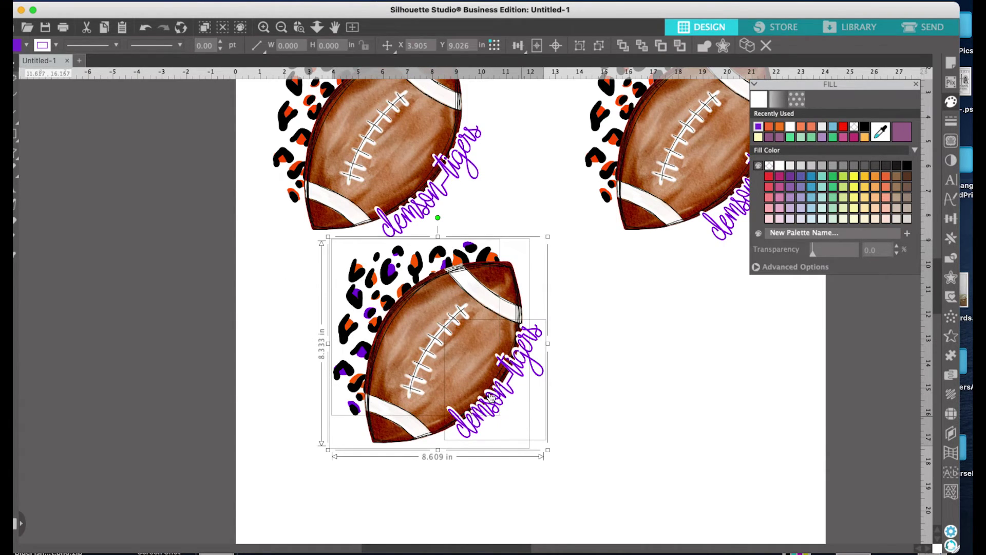
pyautogui.rightClick(468, 369)
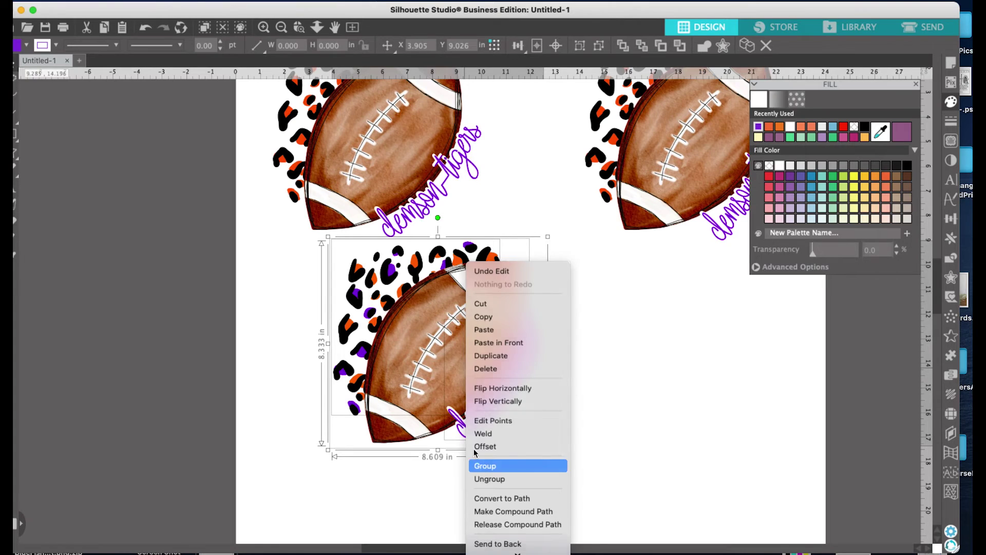
pyautogui.click(501, 464)
pyautogui.moveTo(433, 357); pyautogui.dragTo(528, 375)
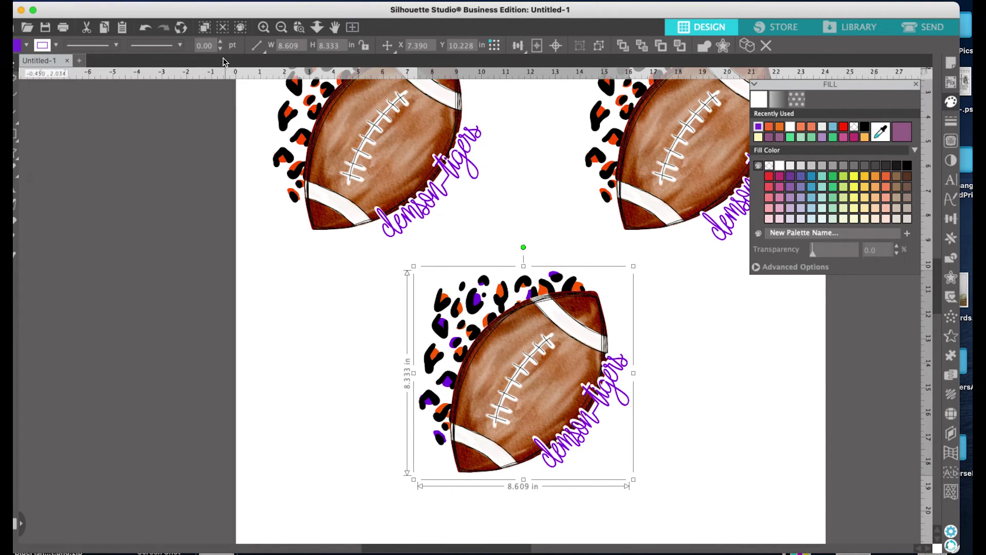
pyautogui.scroll(4, 575, 408)
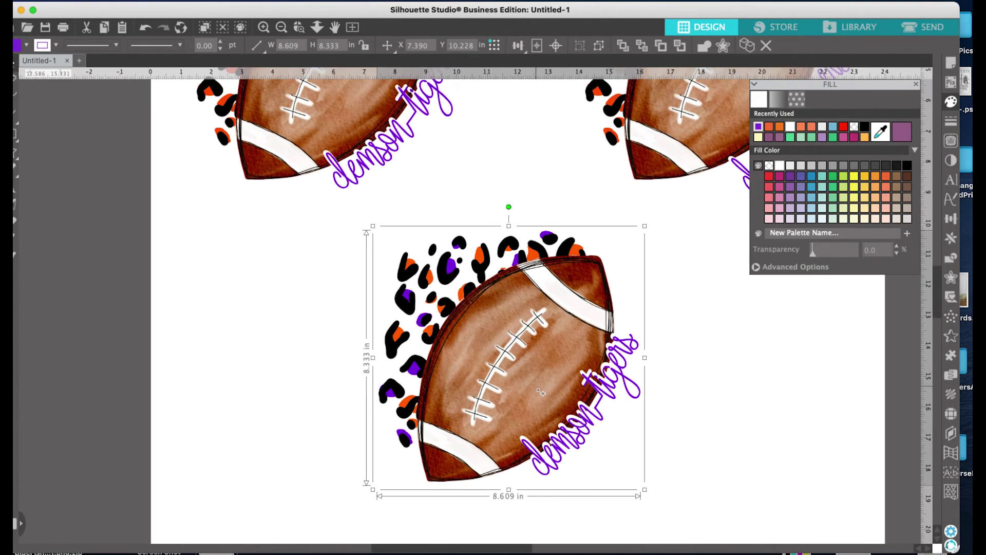
pyautogui.scroll(5, 548, 374)
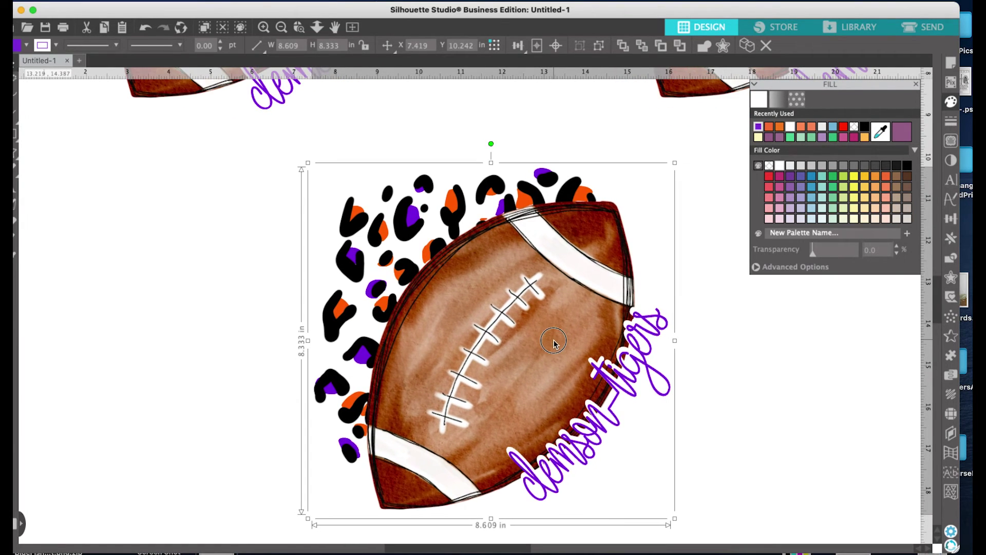
pyautogui.click(790, 452)
pyautogui.scroll(-4, 491, 383)
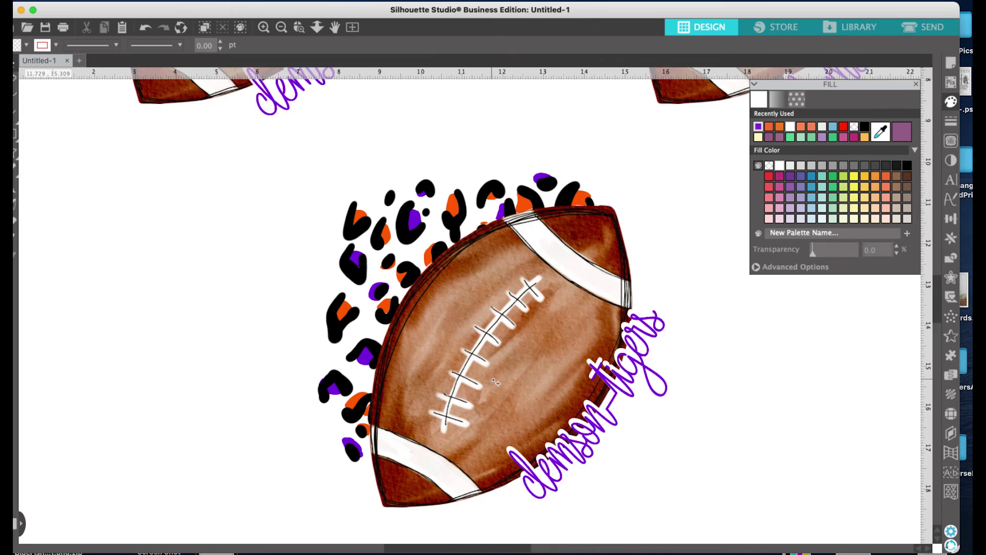
pyautogui.scroll(-3, 496, 382)
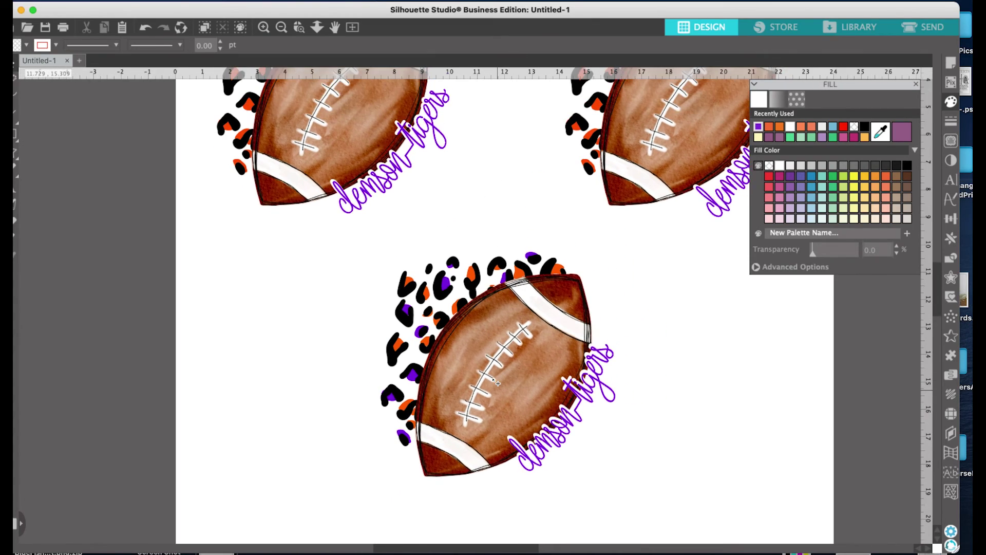